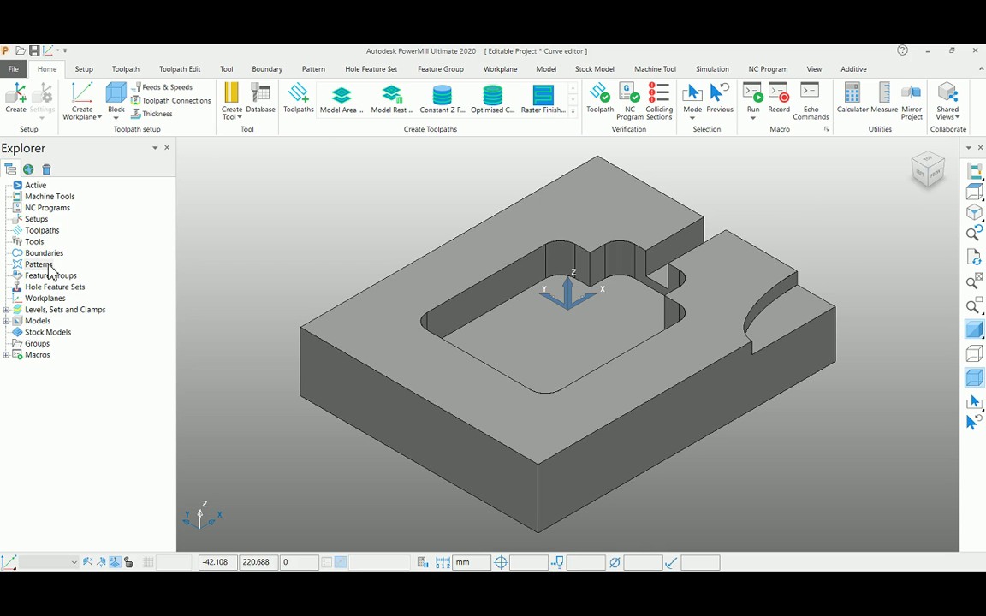
- Create an empty pattern 1 under Patterns and open it in the Curve Editor
right_click(44, 265)
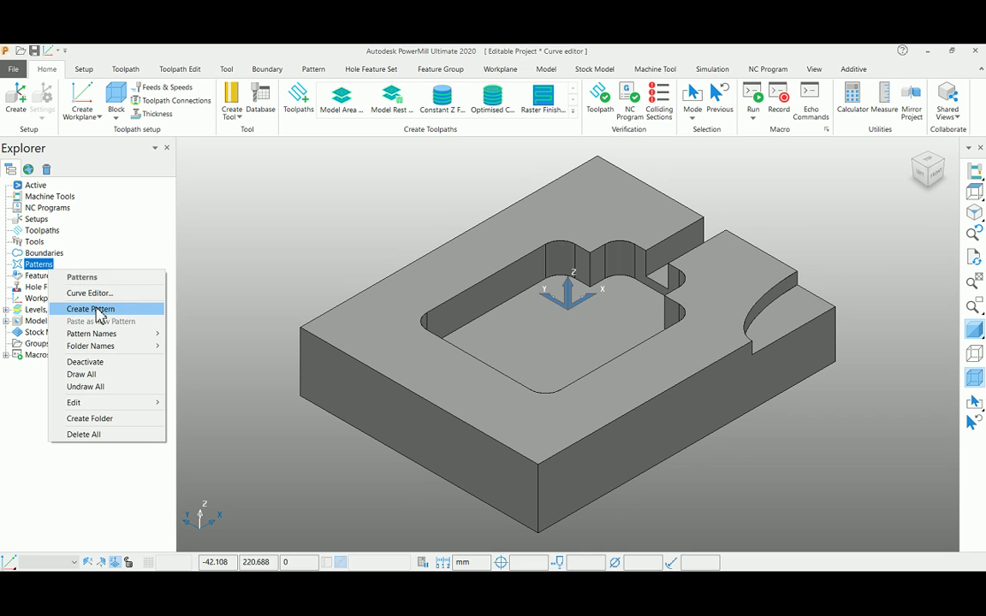
click(98, 310)
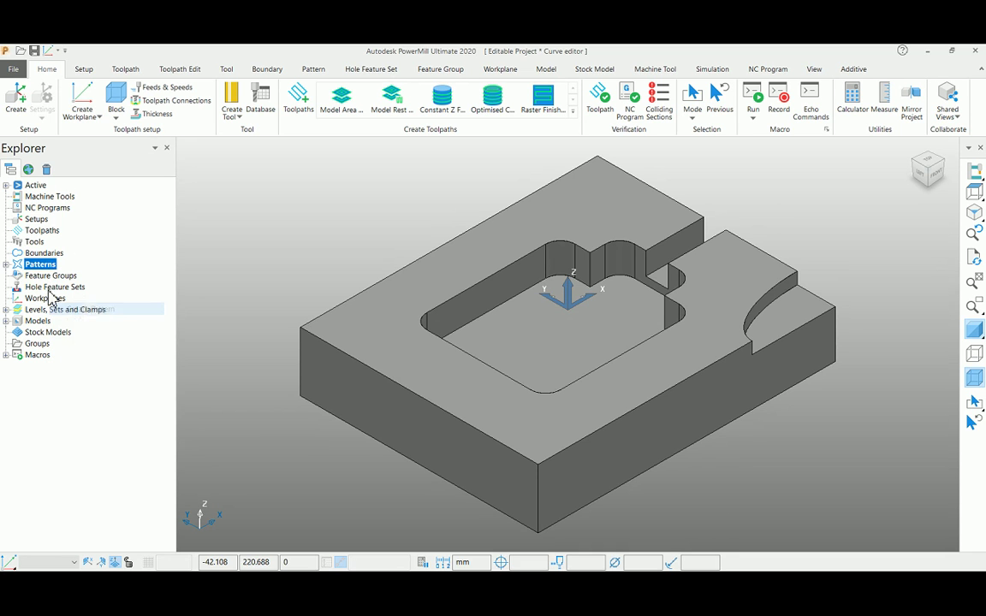
click(6, 264)
right_click(48, 279)
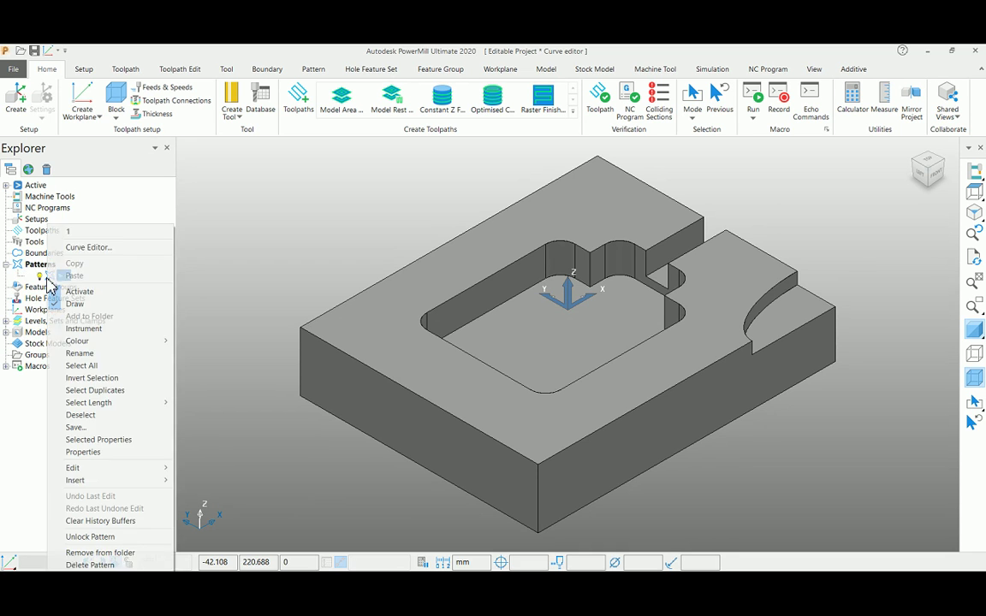
click(89, 247)
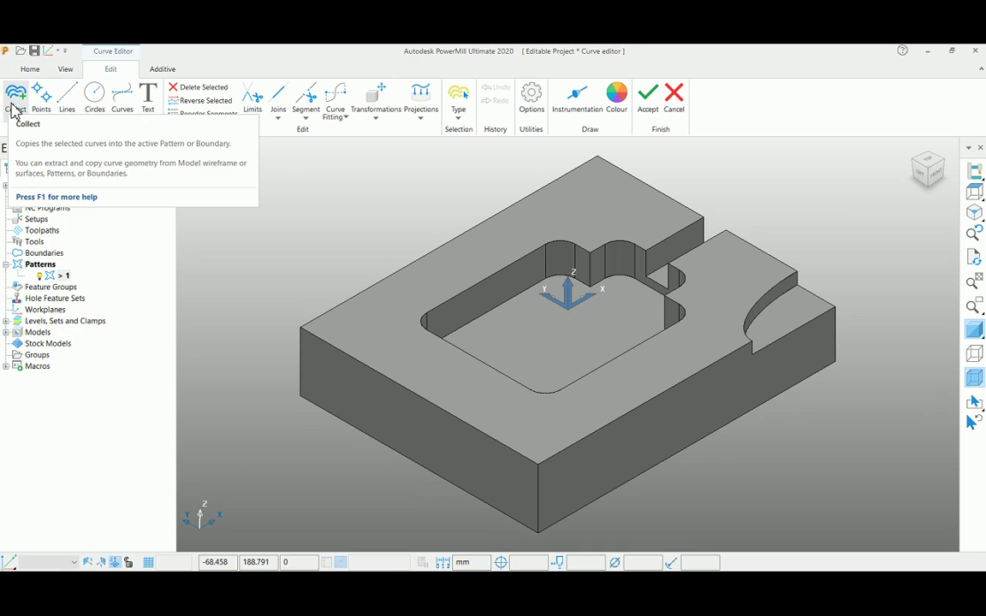
- Collect the block's top-face edges as curves into pattern 1
click(13, 104)
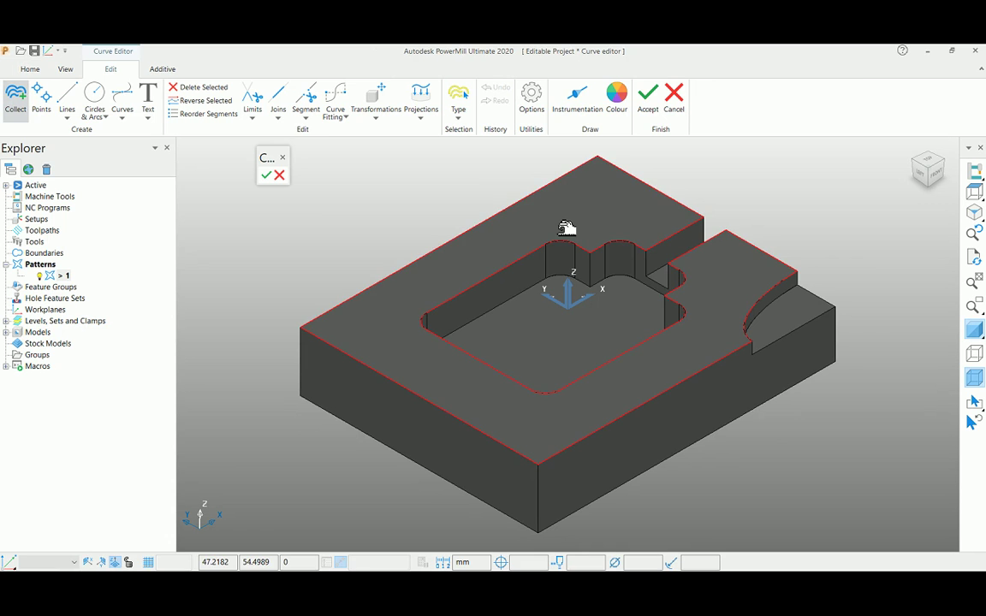
click(566, 228)
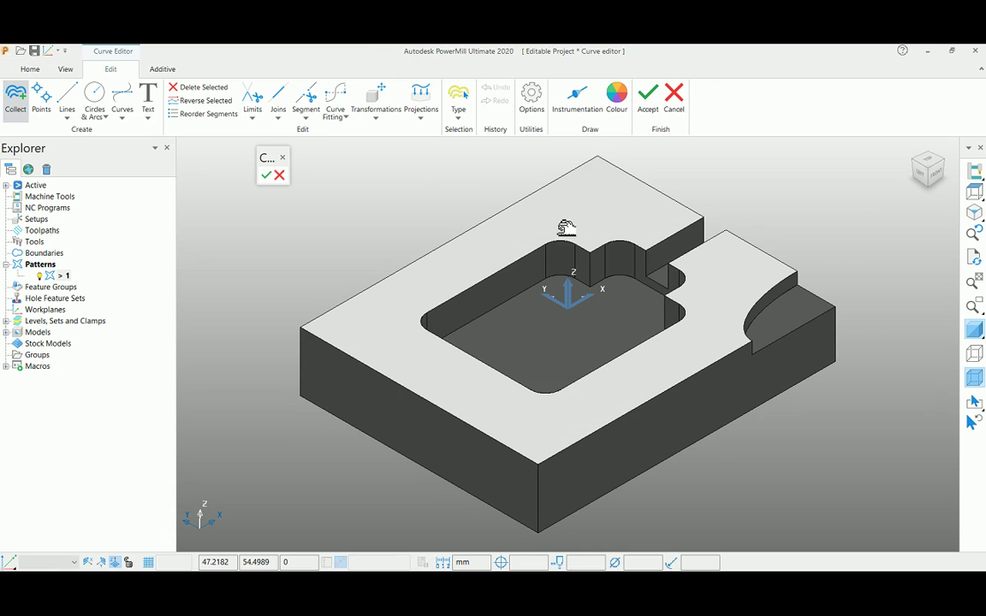
click(266, 177)
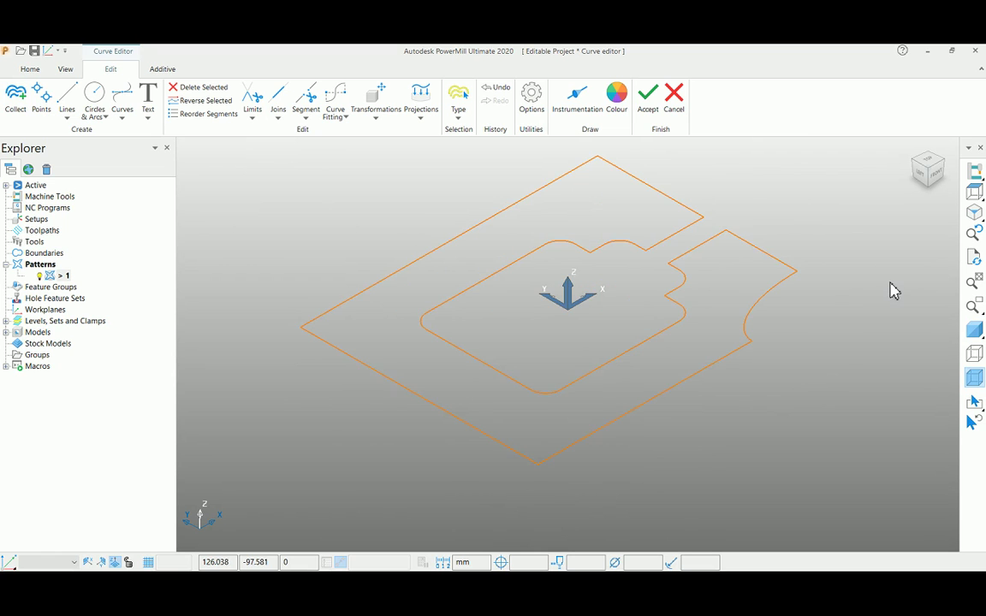
- In Top view, cut the slot edges of the curve at points 68 and 11
key(ctrl+5)
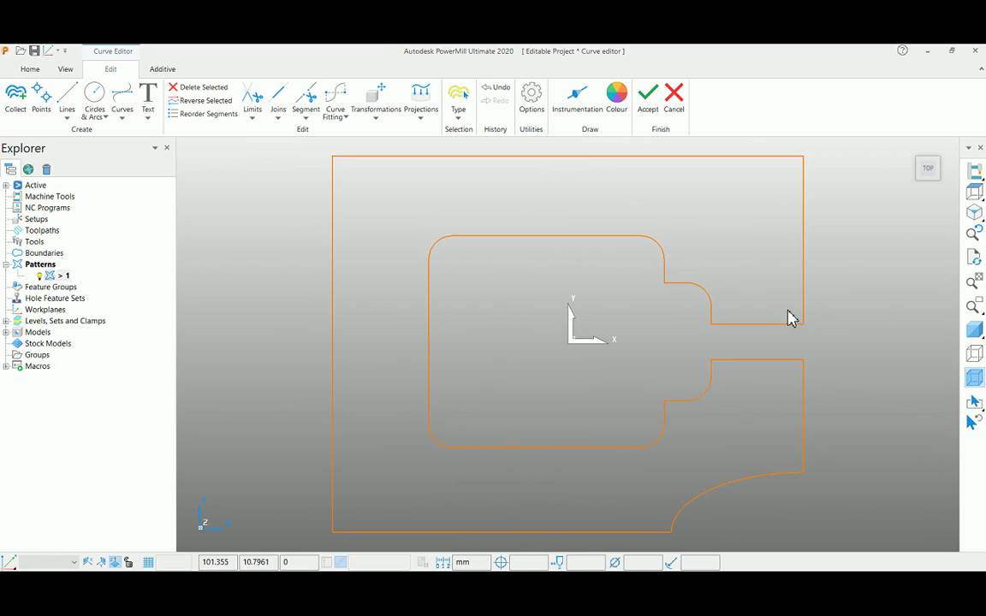
shift+middle_drag(571, 316, 528, 304)
scroll(561, 293, up, 5)
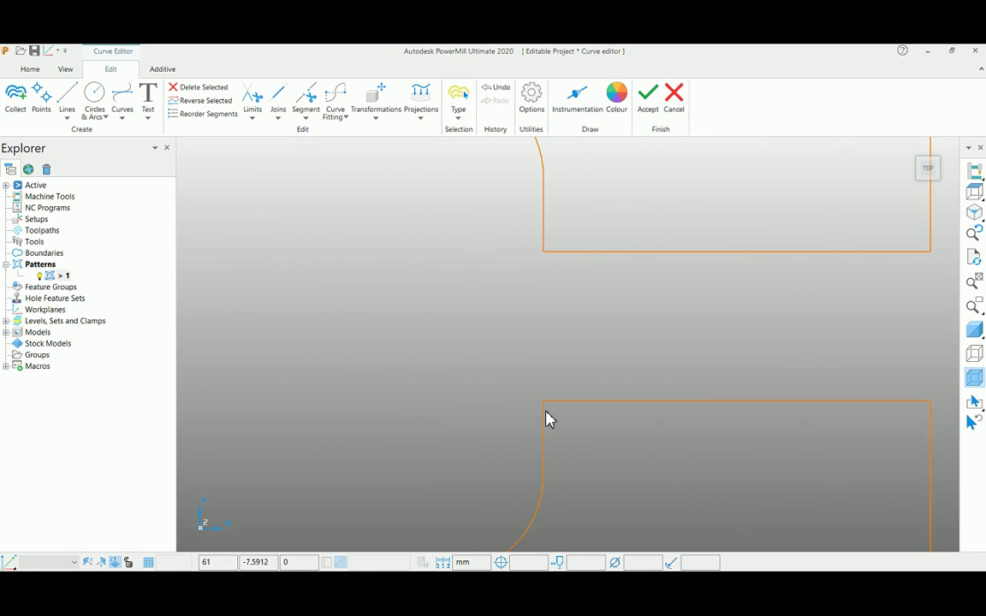
scroll(660, 325, down, 5)
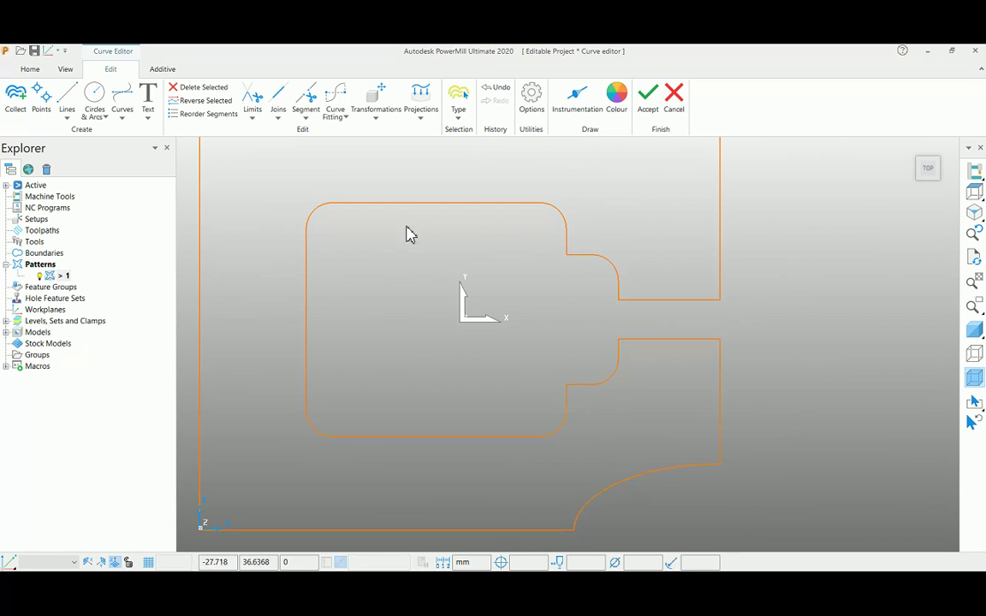
scroll(732, 318, up, 5)
scroll(732, 319, up, 1)
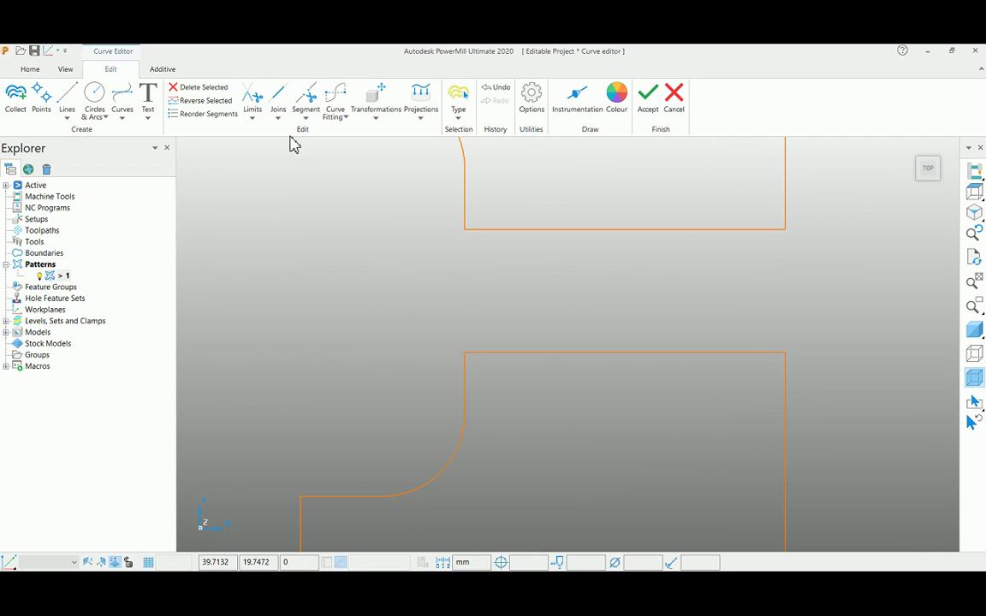
click(305, 101)
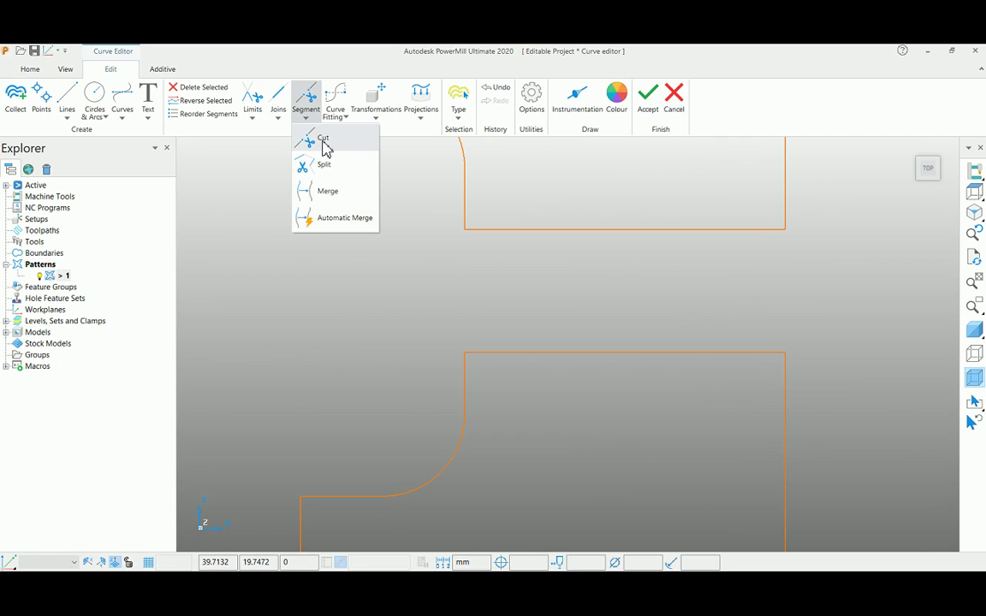
click(323, 139)
click(472, 230)
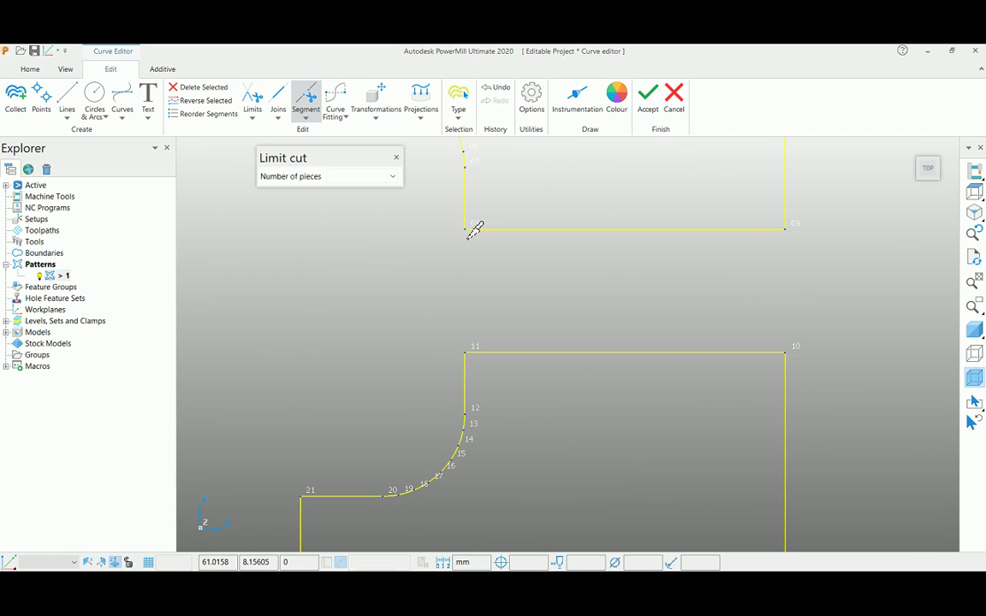
click(472, 230)
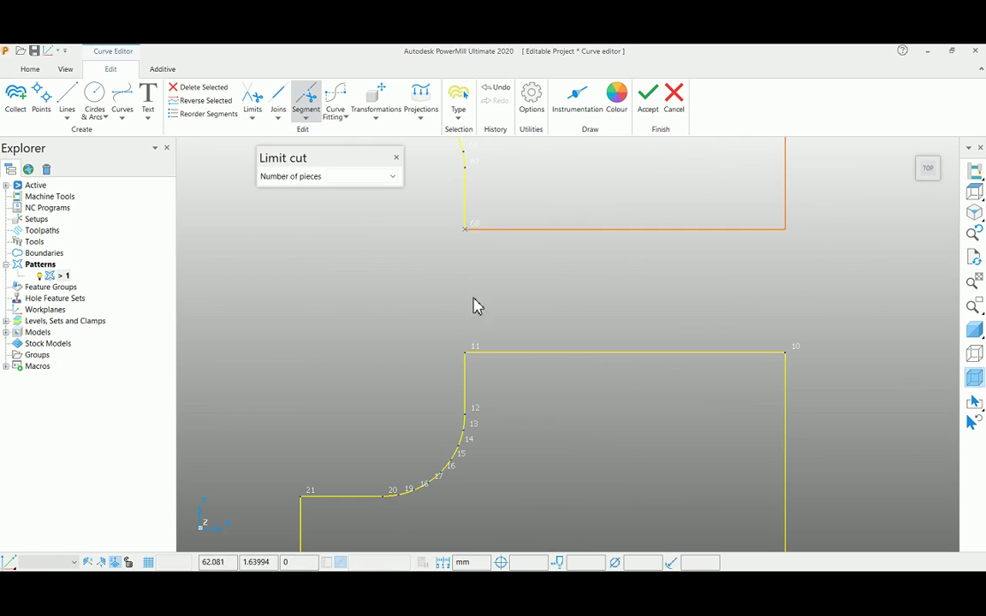
click(472, 351)
scroll(528, 305, down, 5)
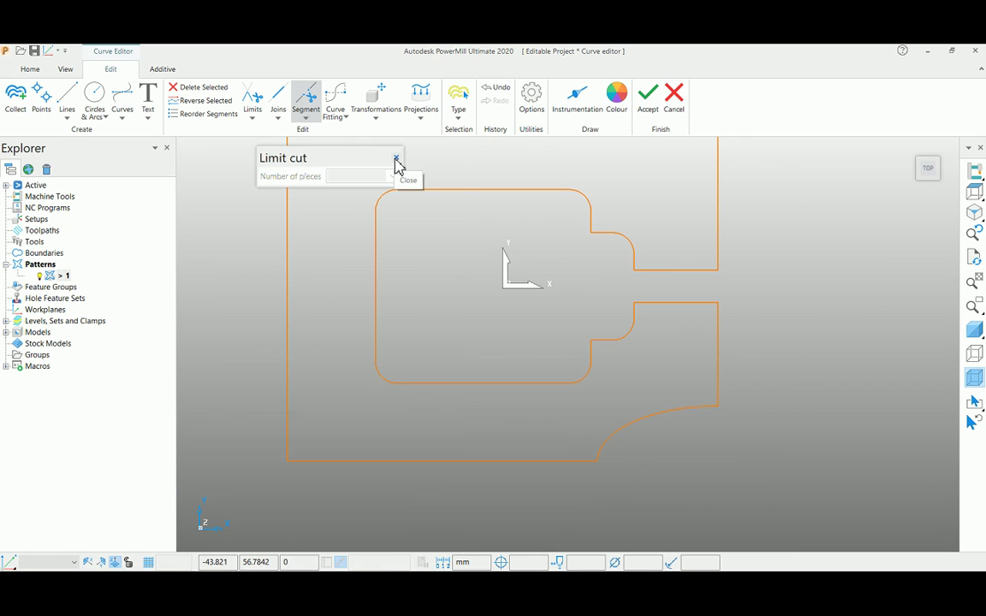
click(396, 162)
- Delete the outer block outline, leaving only the open pocket curve
drag(695, 321, 661, 253)
key(Delete)
scroll(643, 261, up, 4)
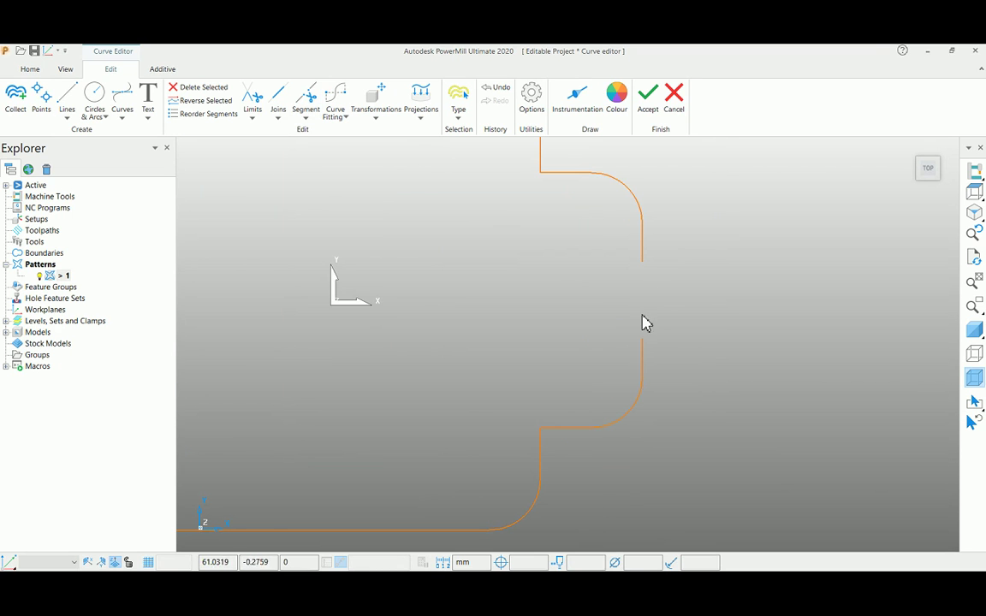
- Bridge the pocket curve's open right side with a straight line between its two ends
click(280, 118)
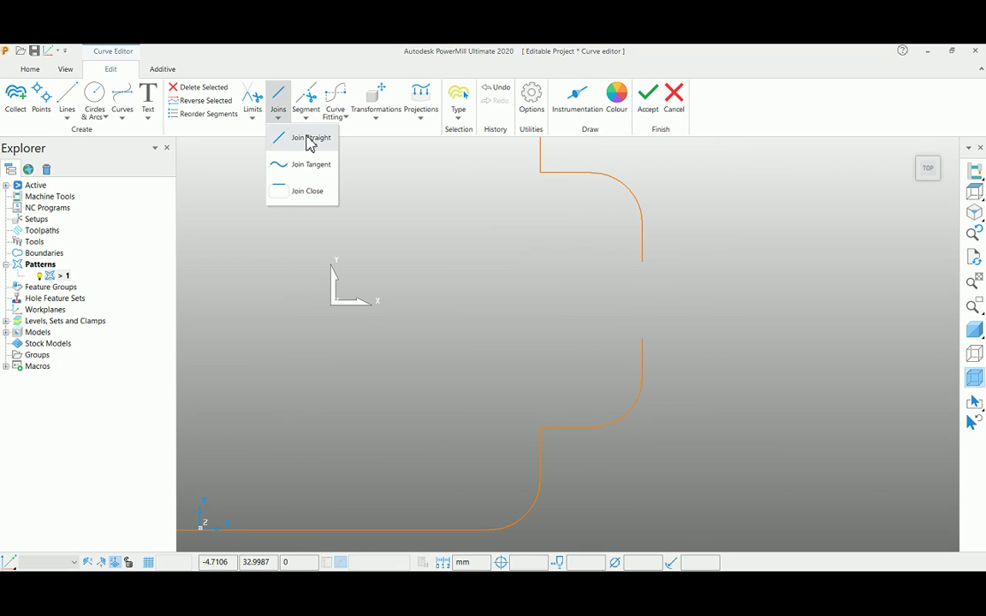
click(310, 140)
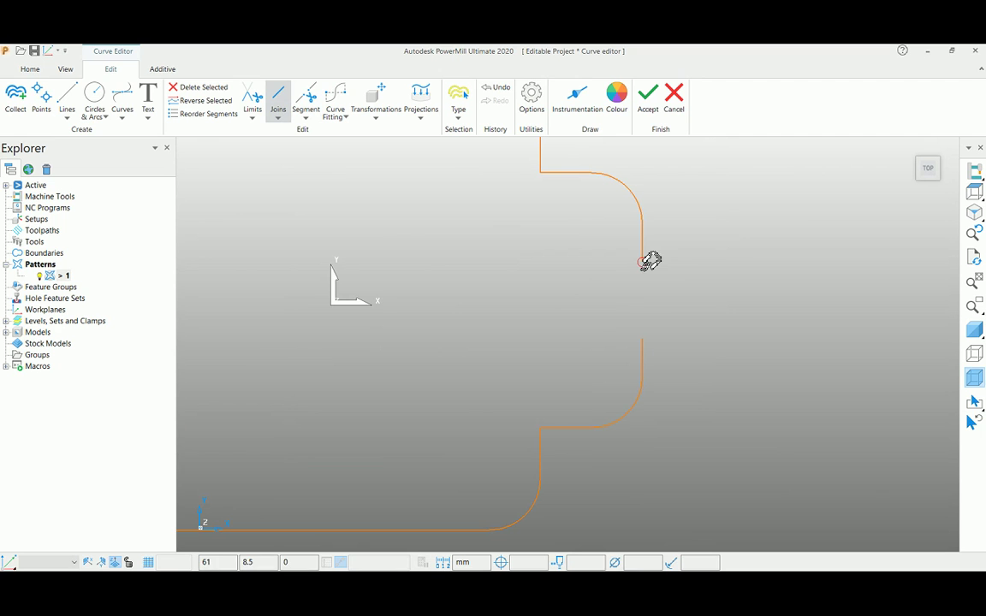
click(643, 262)
click(643, 339)
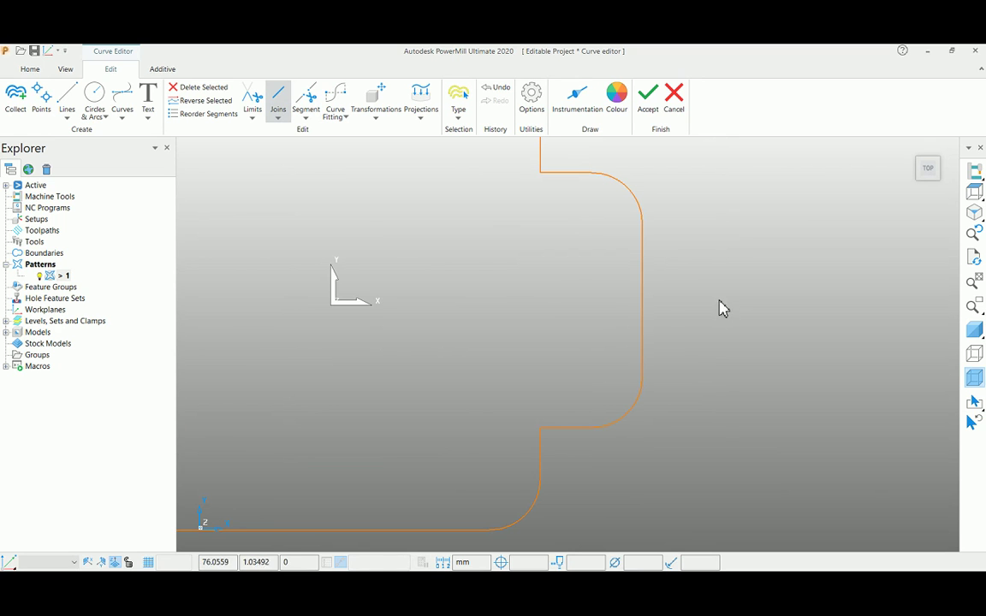
scroll(723, 307, down, 3)
scroll(693, 240, up, 1)
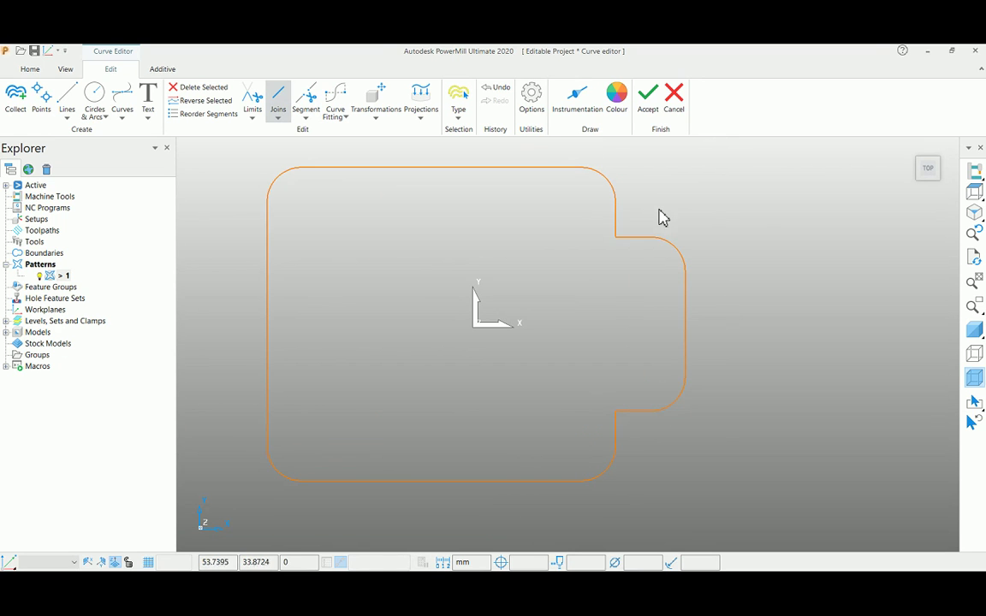
- Select the closed pocket curve
key(Escape)
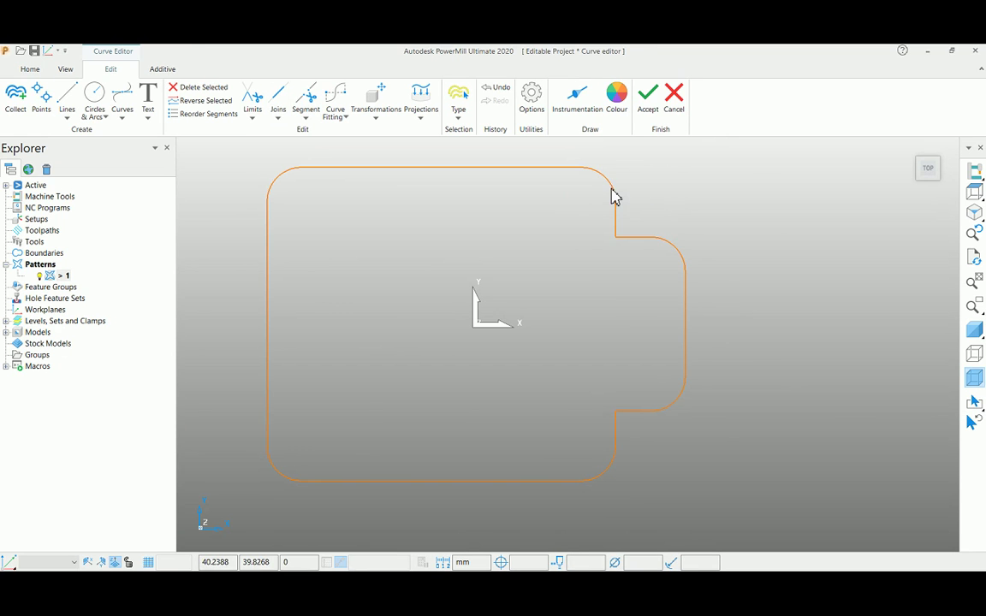
click(613, 197)
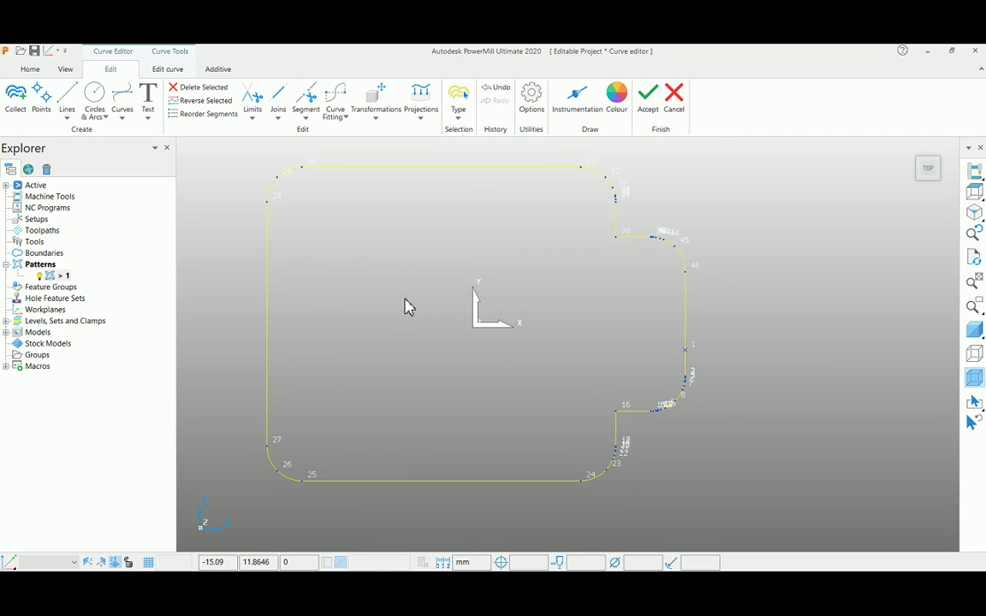
shift+middle_drag(408, 308, 470, 328)
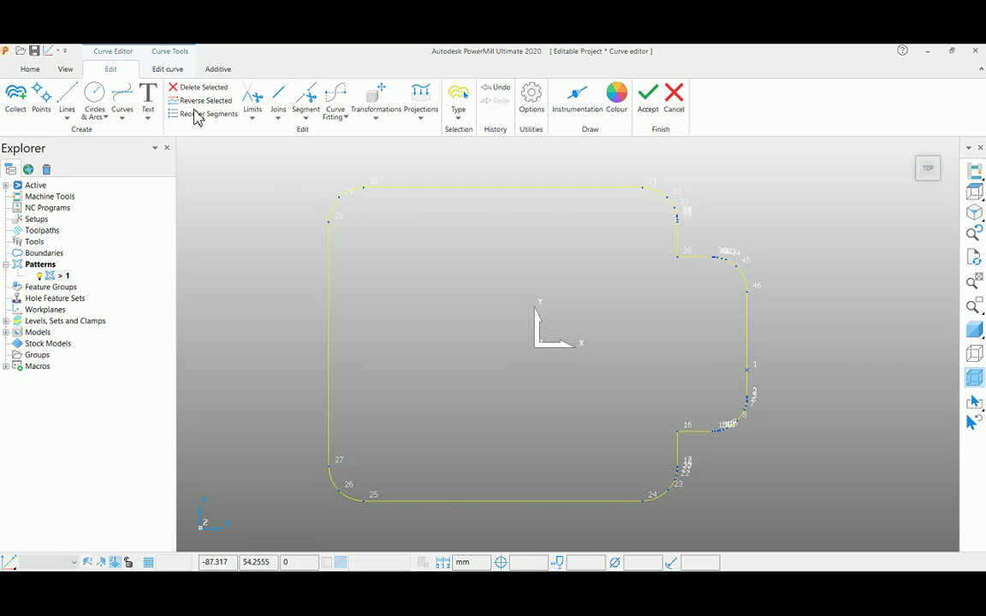
- Insert a new point at parameter 27 midway along the curve's left edge
click(169, 69)
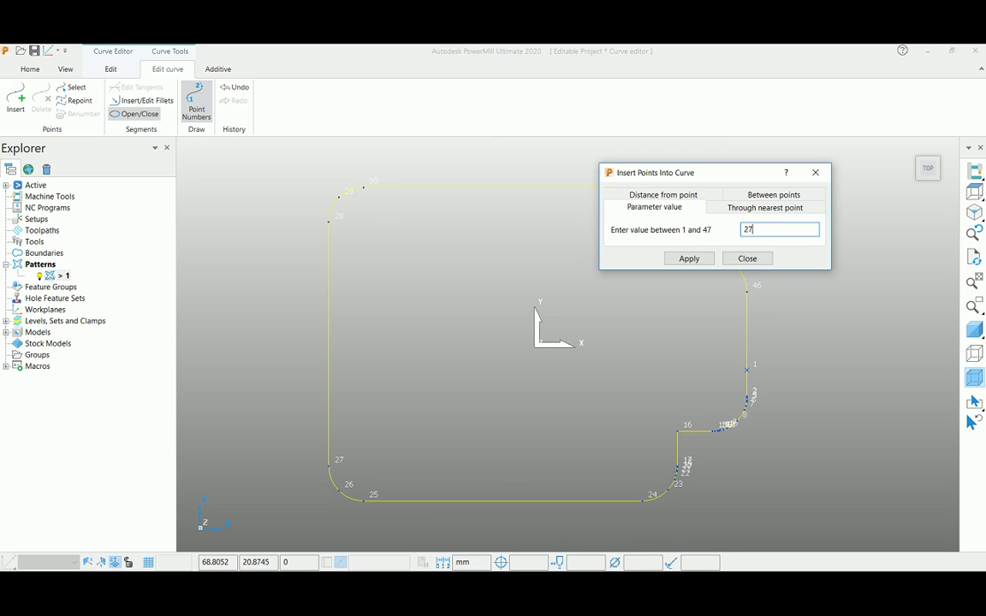
click(691, 259)
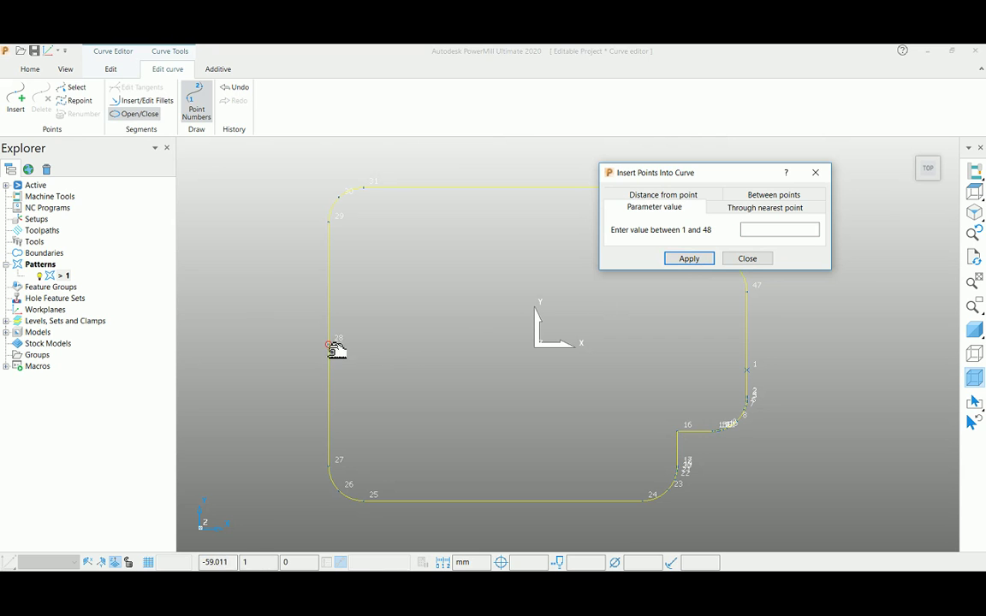
click(747, 259)
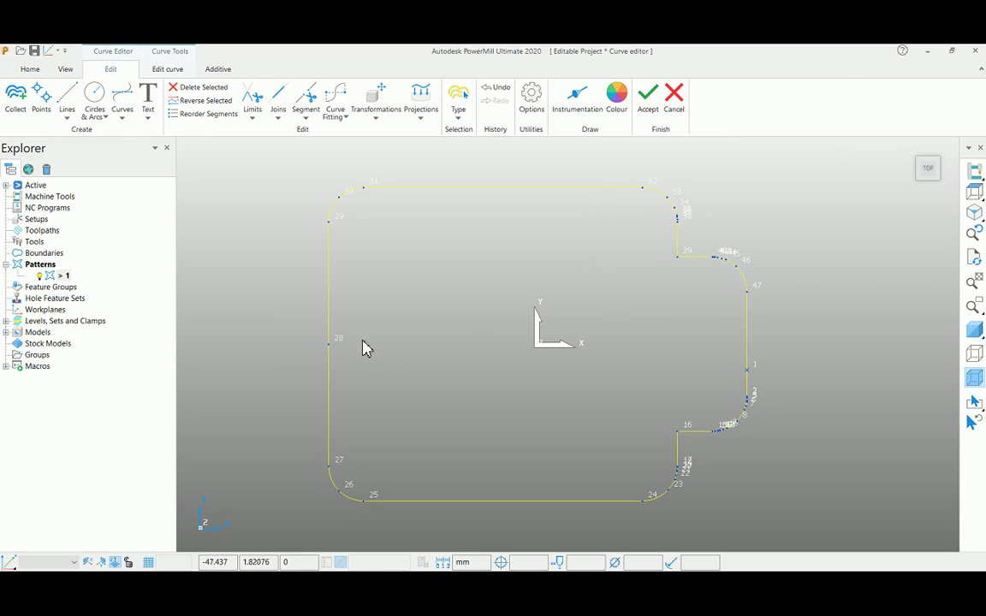
- Renumber the curve so the new left-edge point 28 becomes point 1
click(332, 345)
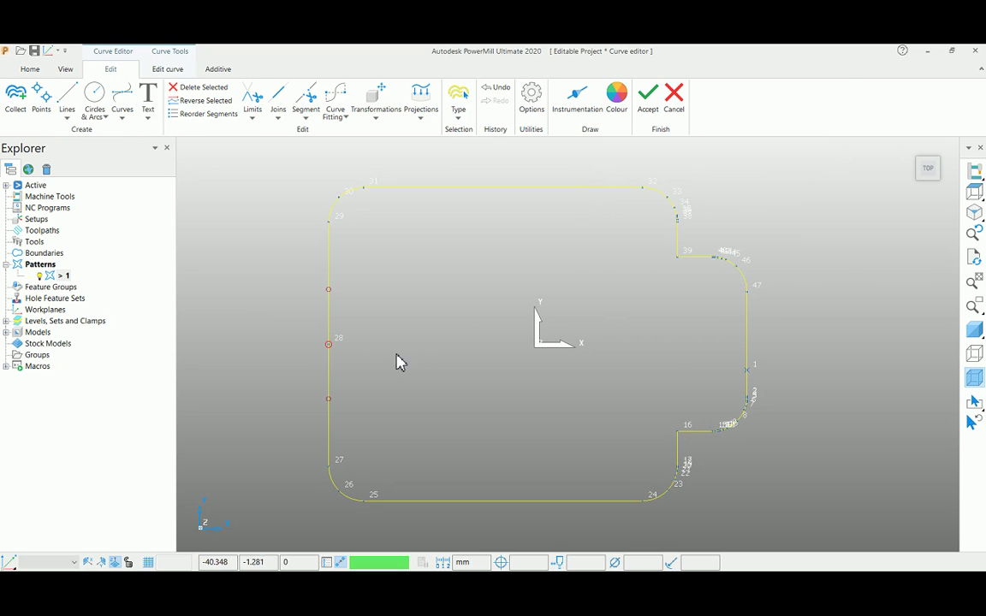
click(169, 69)
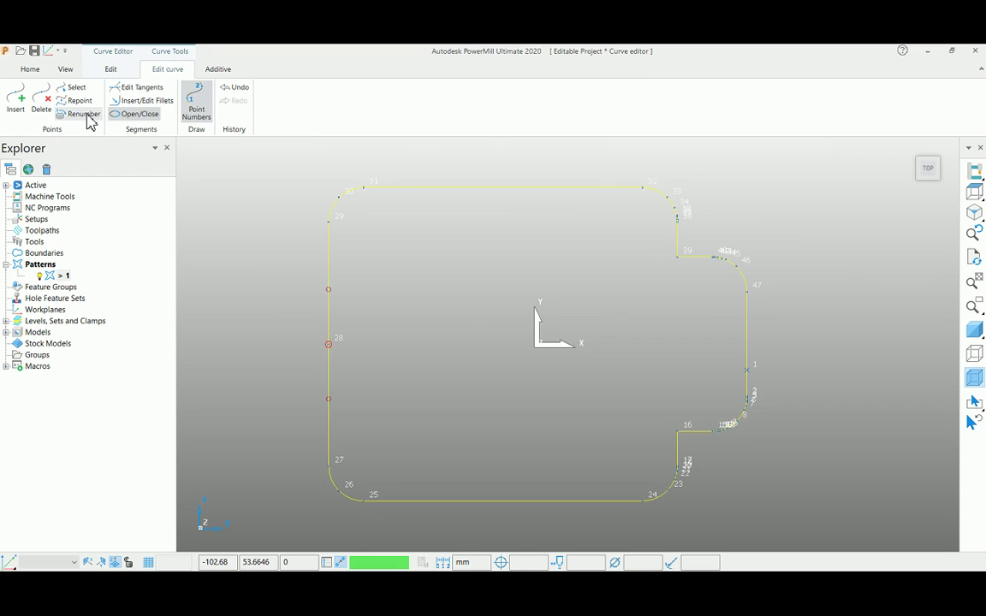
click(330, 344)
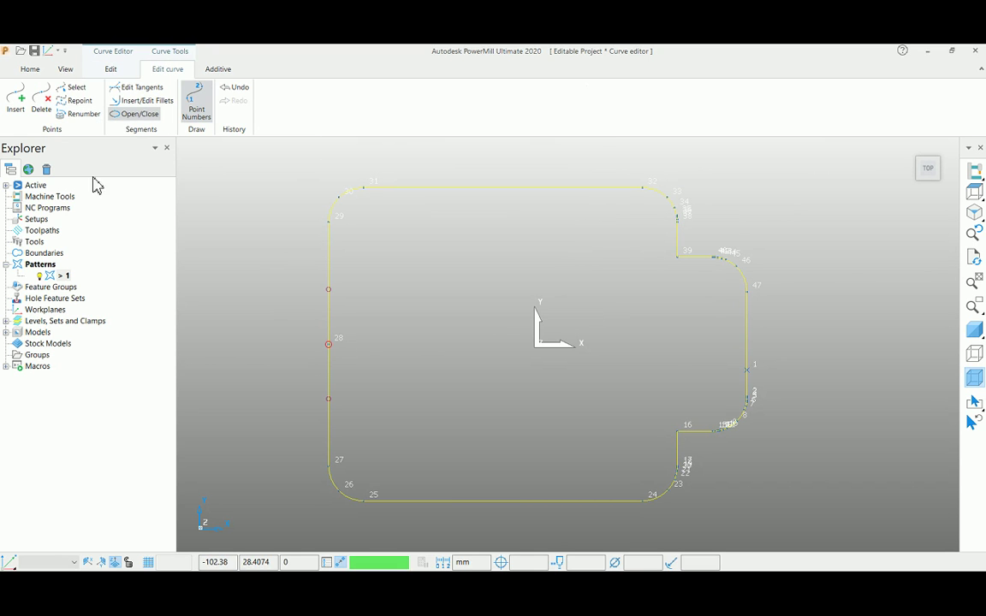
click(79, 118)
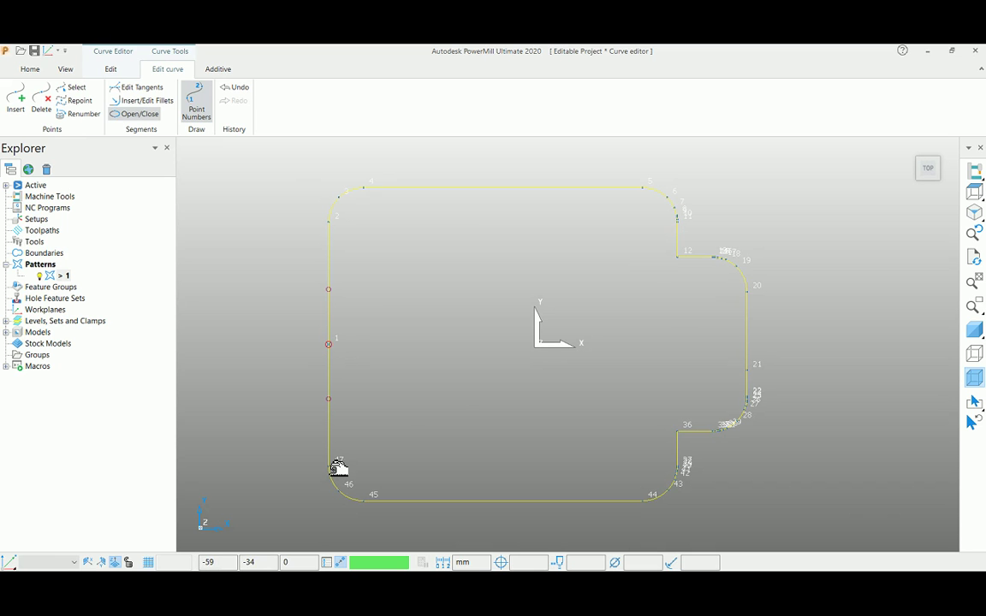
click(449, 390)
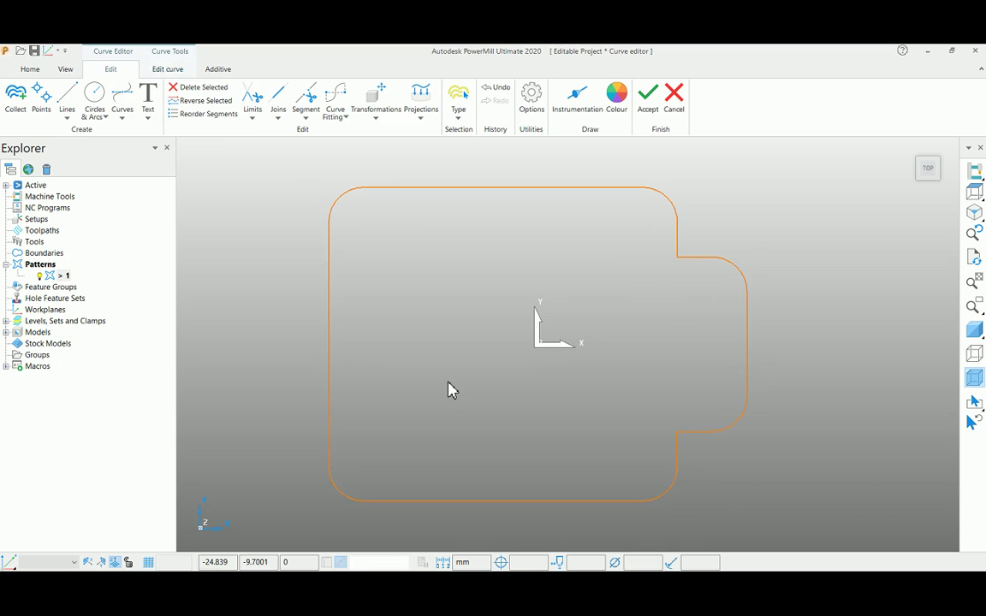
- Select the pocket curve and accept the edits, closing the Curve Editor
click(402, 189)
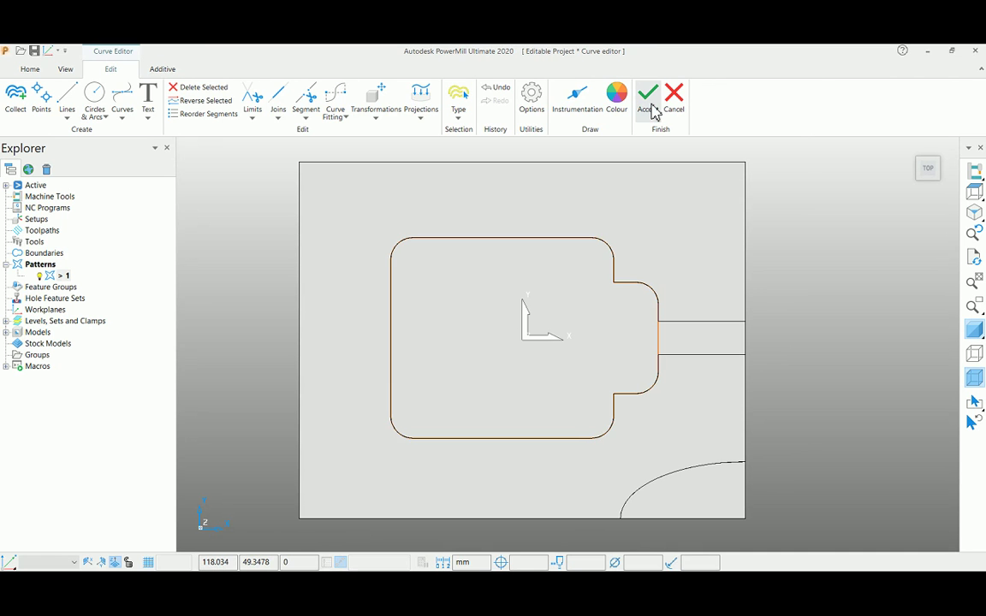
click(648, 96)
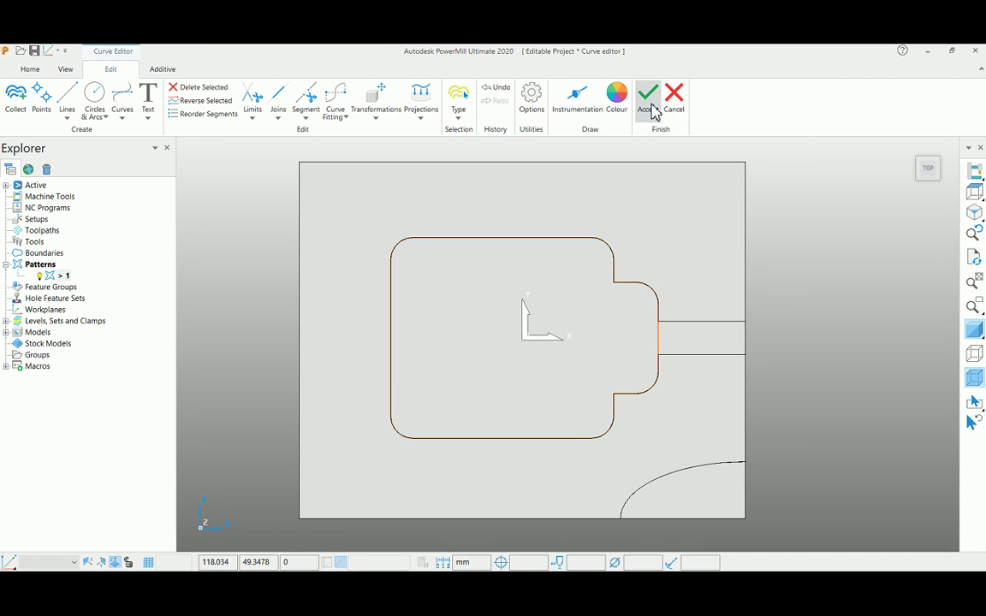
- Create empty pattern 2, open it in the Curve Editor, and orbit to view the slot
right_click(44, 267)
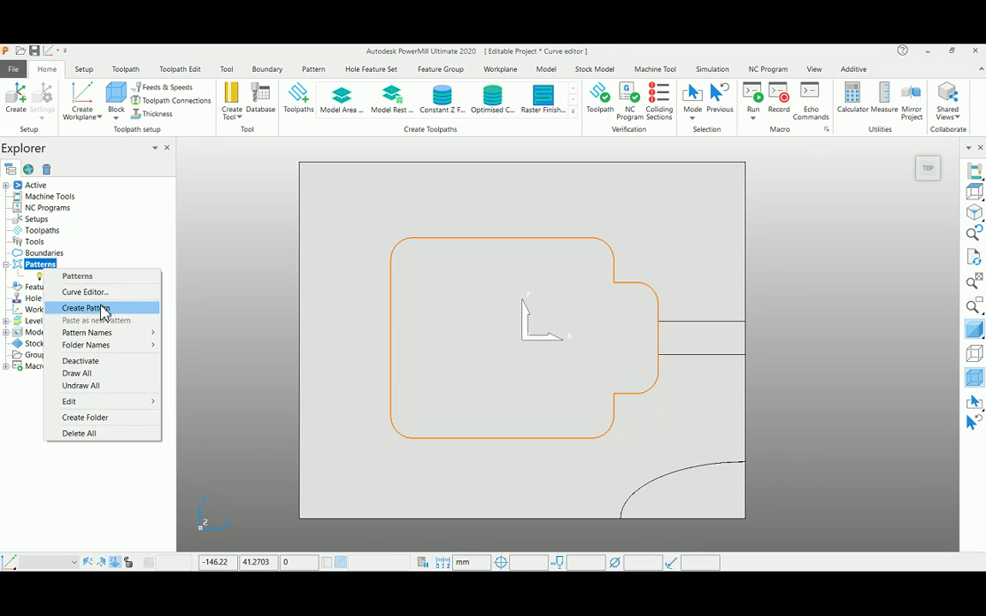
click(102, 309)
right_click(78, 291)
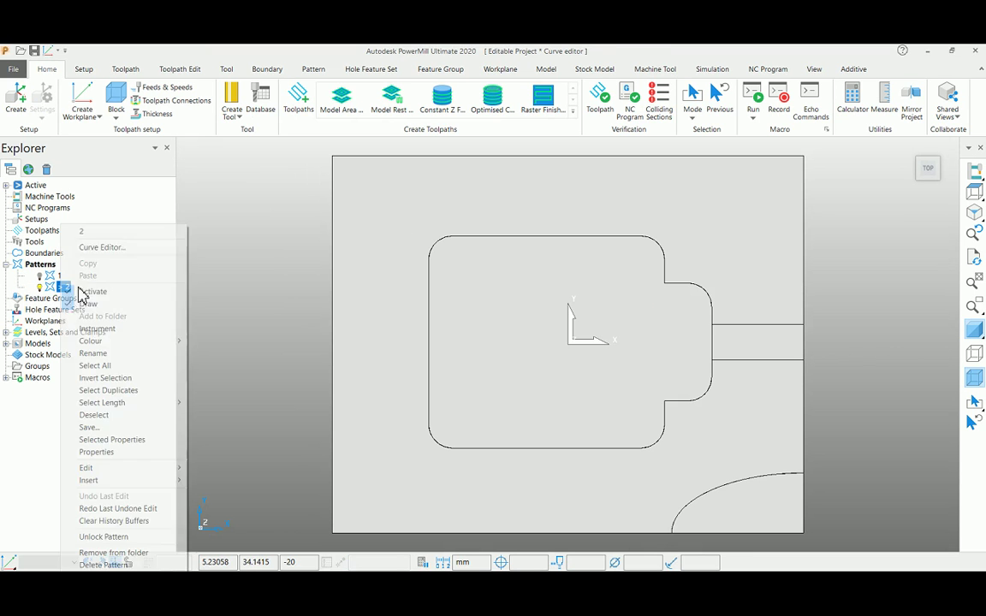
click(137, 257)
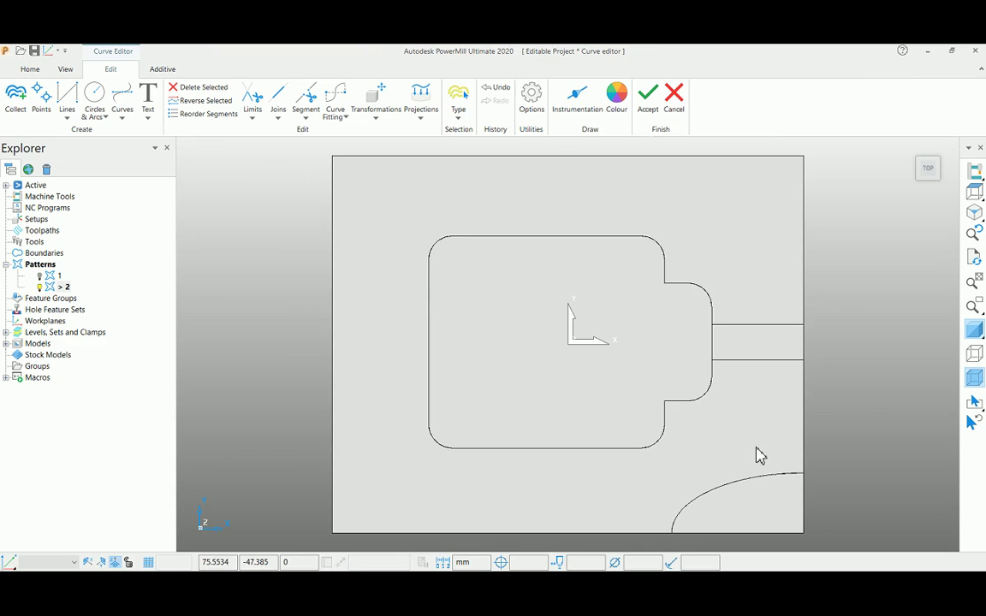
middle_drag(758, 455, 733, 277)
scroll(767, 223, up, 5)
middle_drag(767, 224, 518, 329)
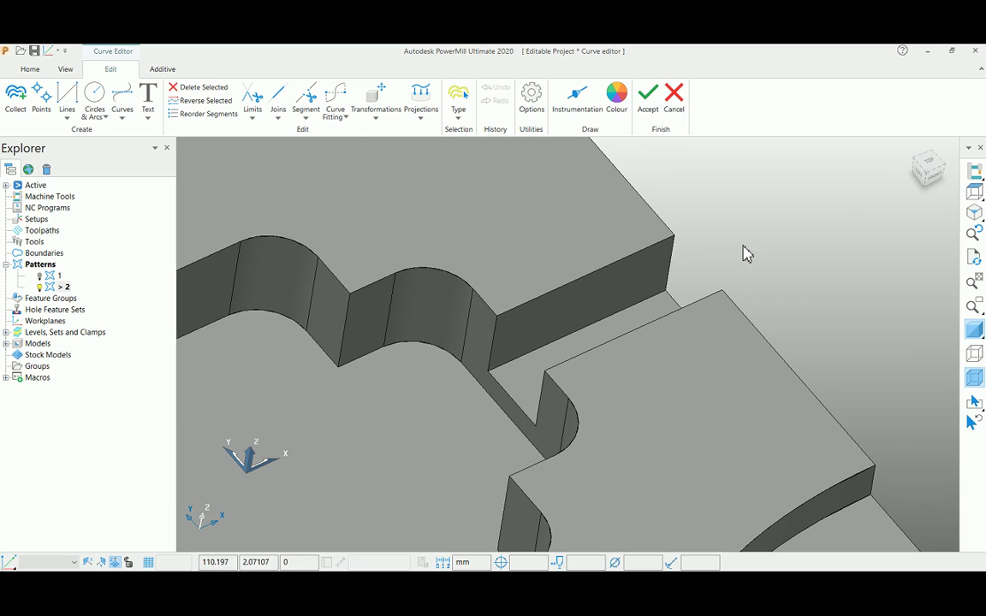
- Draw a rectangle across the slot from the lower block corner to the upper block corner
click(68, 116)
click(81, 192)
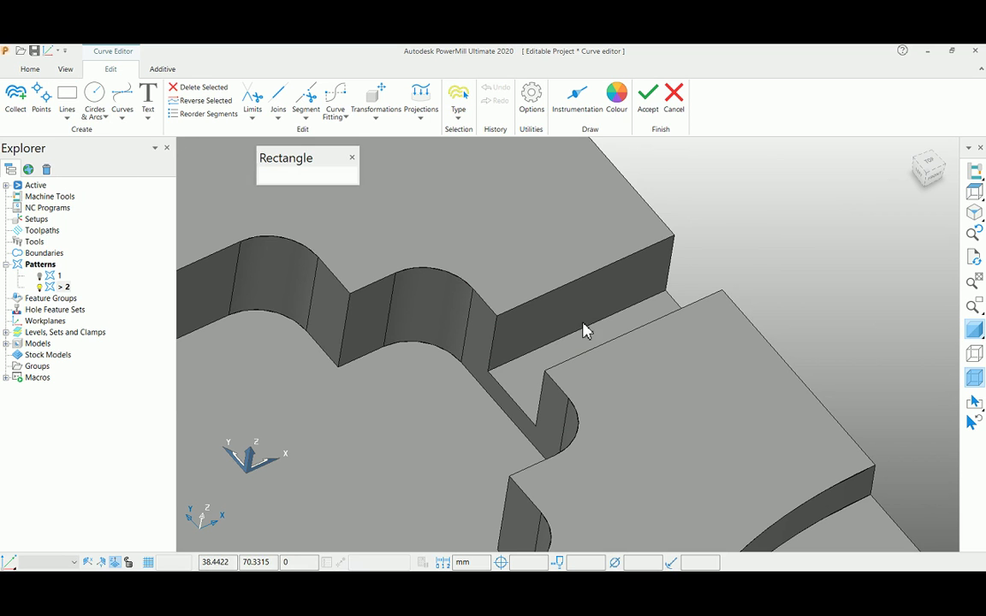
click(549, 378)
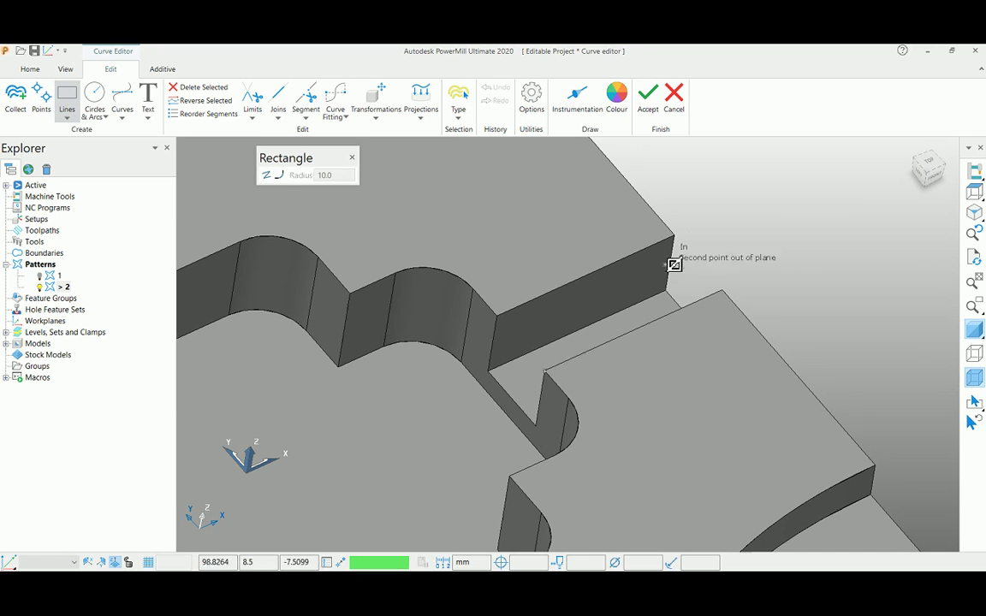
click(674, 238)
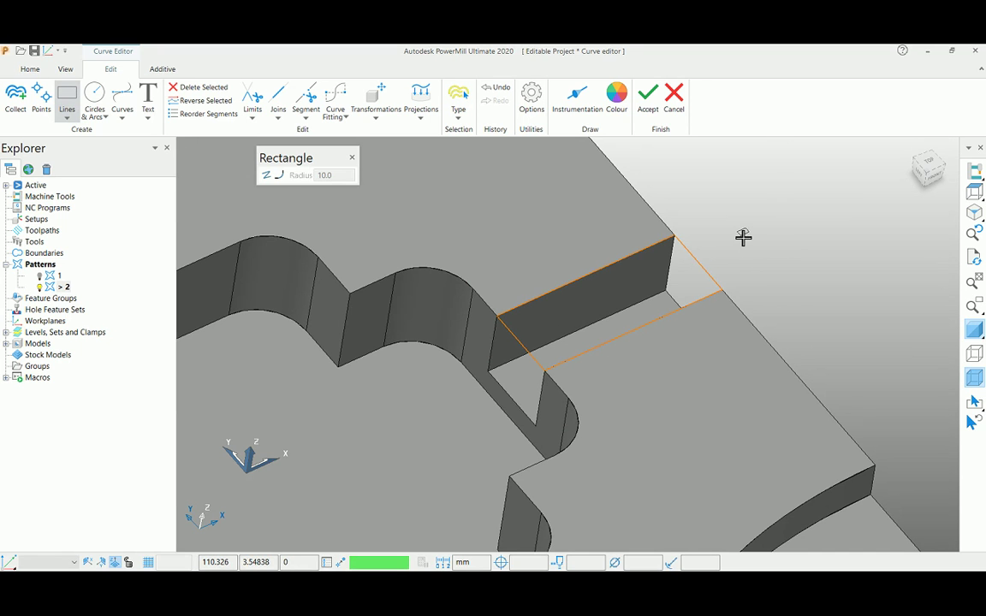
click(355, 163)
key(ctrl+5)
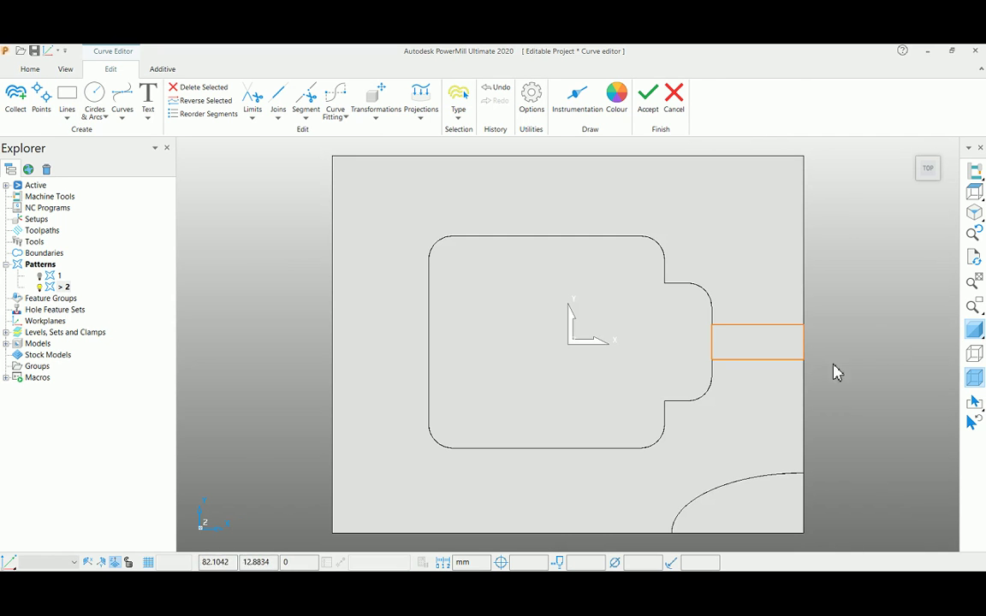
- Hide the model and extend the rectangle's right edge outward by 5
click(973, 331)
scroll(800, 355, up, 5)
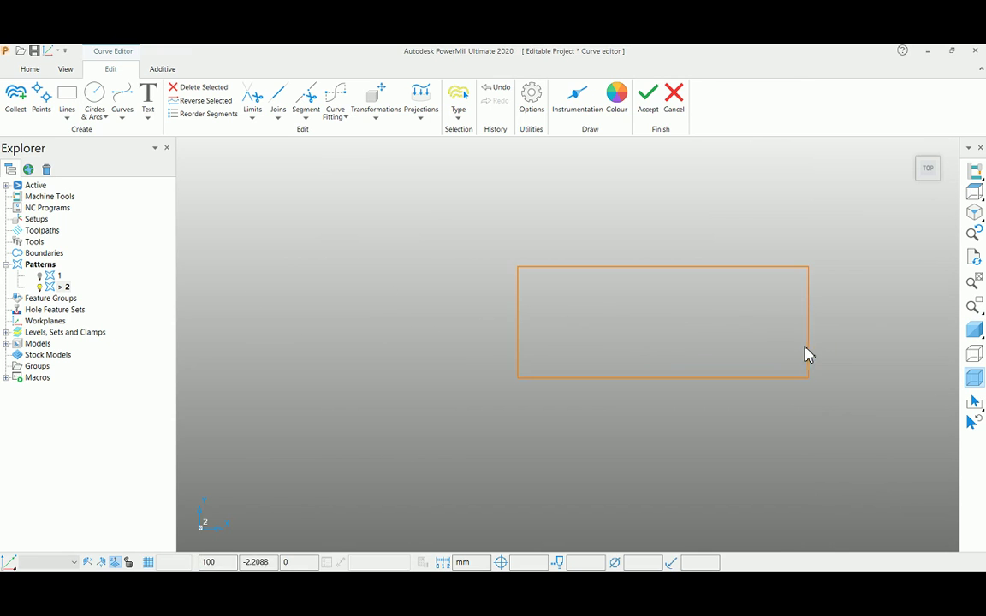
click(809, 317)
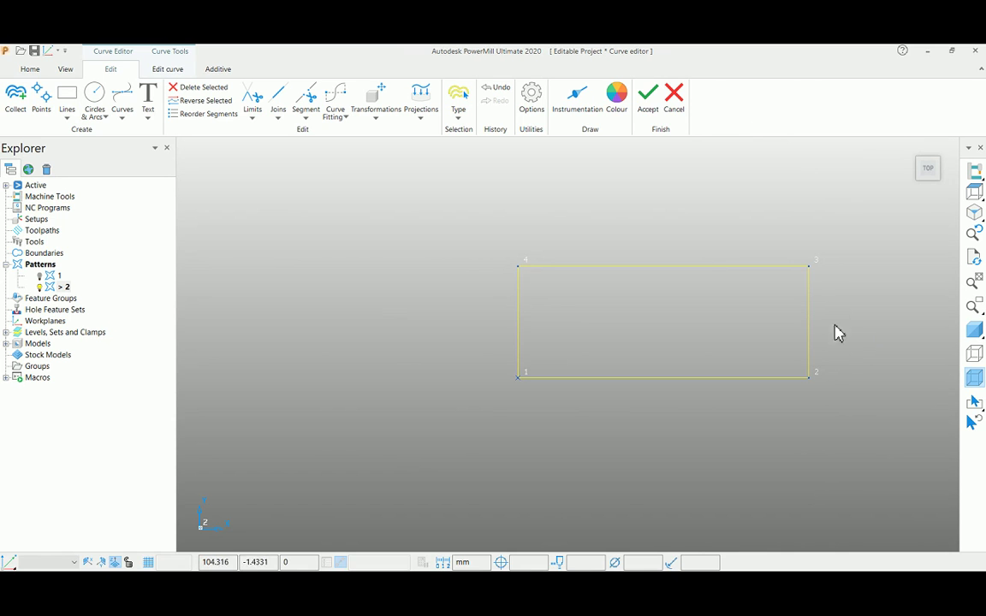
click(810, 267)
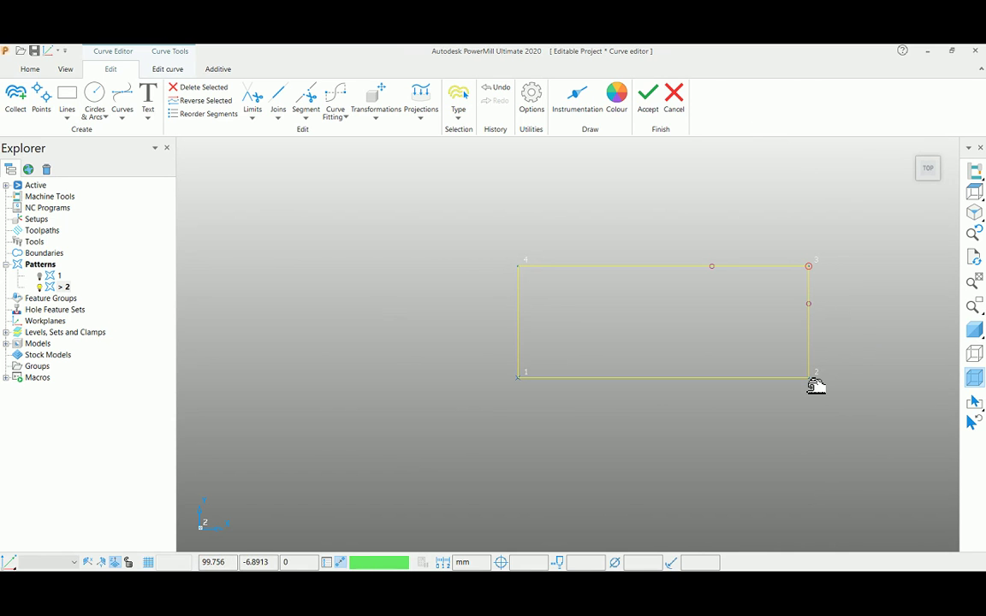
click(811, 381)
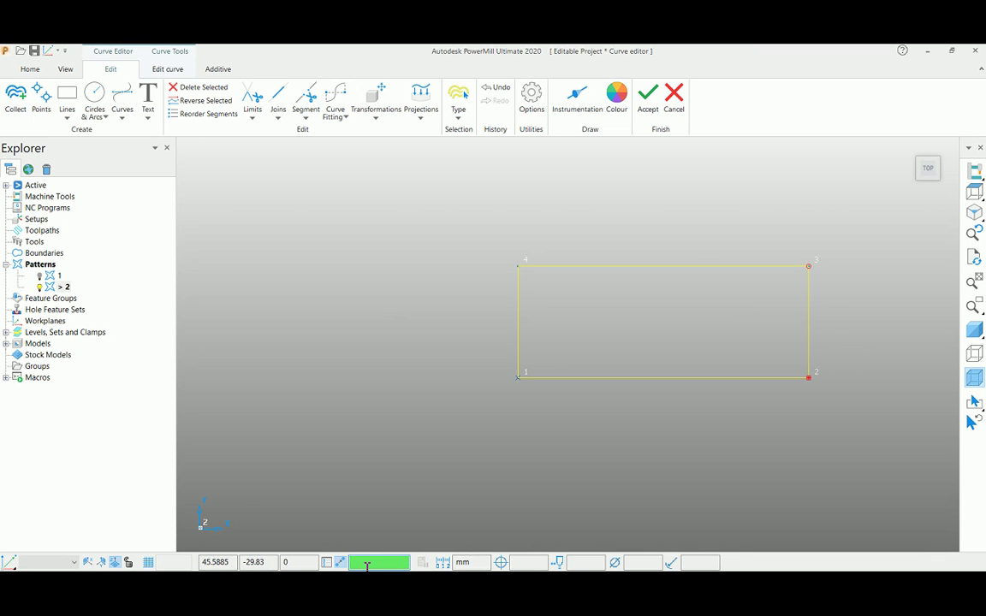
text(5)
key(Return)
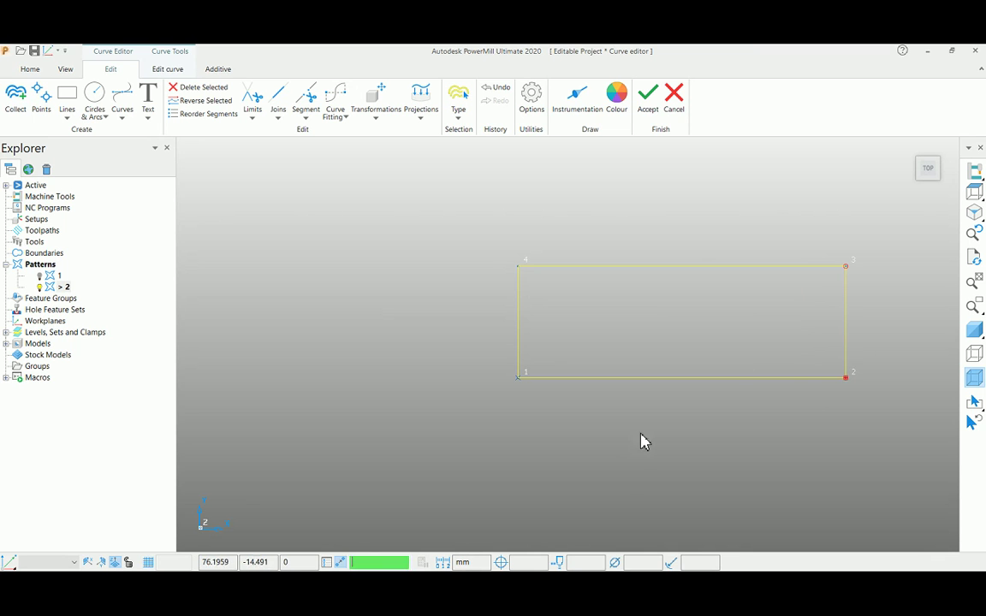
- Move the rectangle's left corners further left, past the pocket wall
click(788, 292)
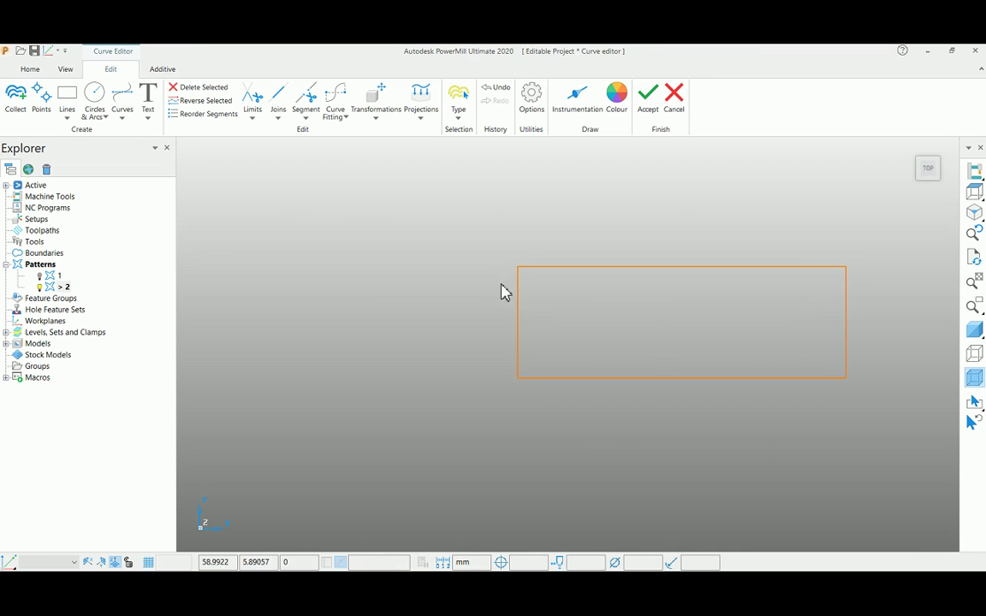
click(517, 271)
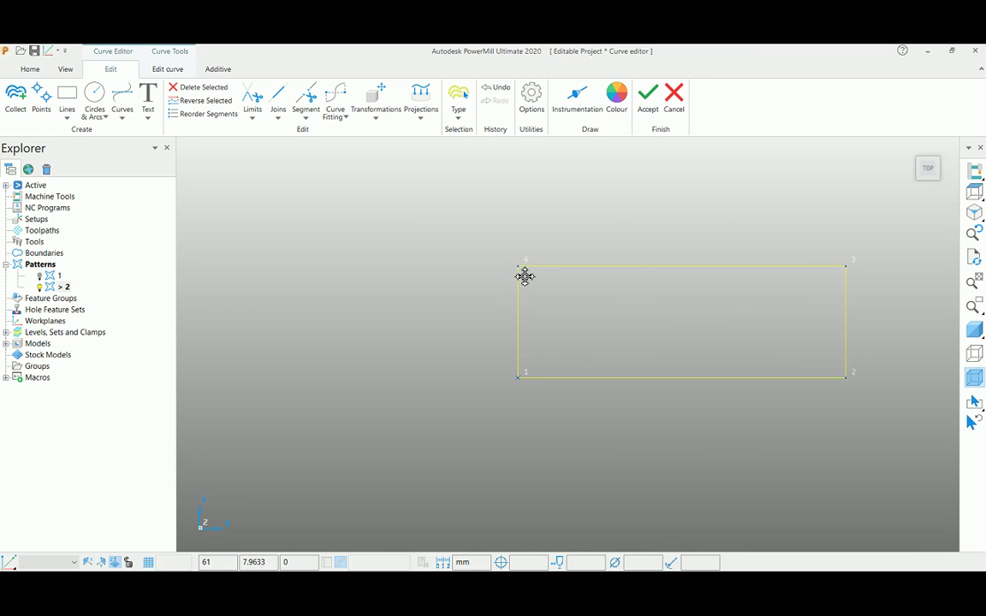
click(519, 267)
click(519, 377)
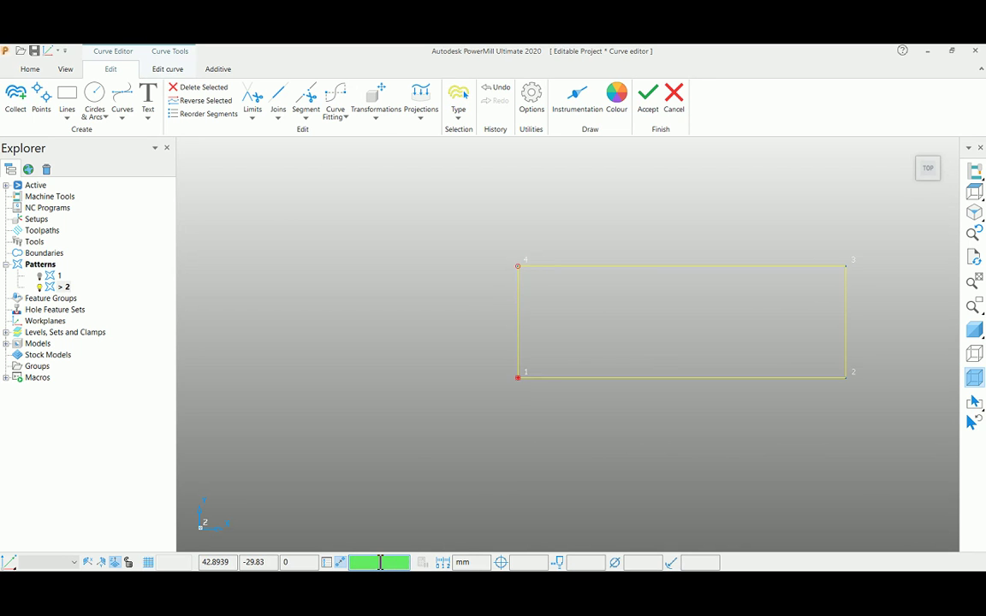
key(Return)
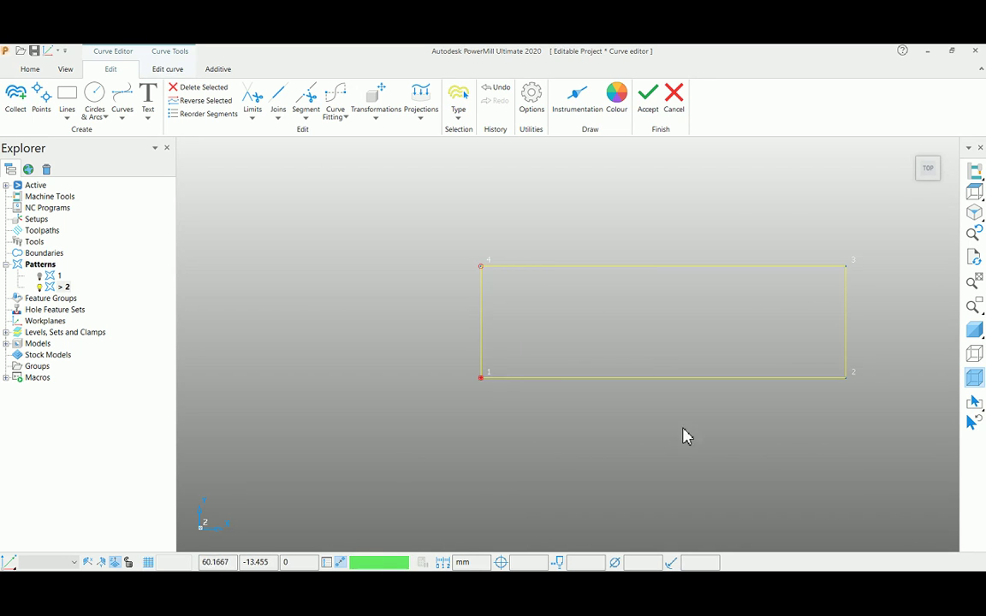
- Show the block model shaded under pattern 2's rectangle and zoom in on its right end from the top view
mouse_move(975, 329)
click(880, 301)
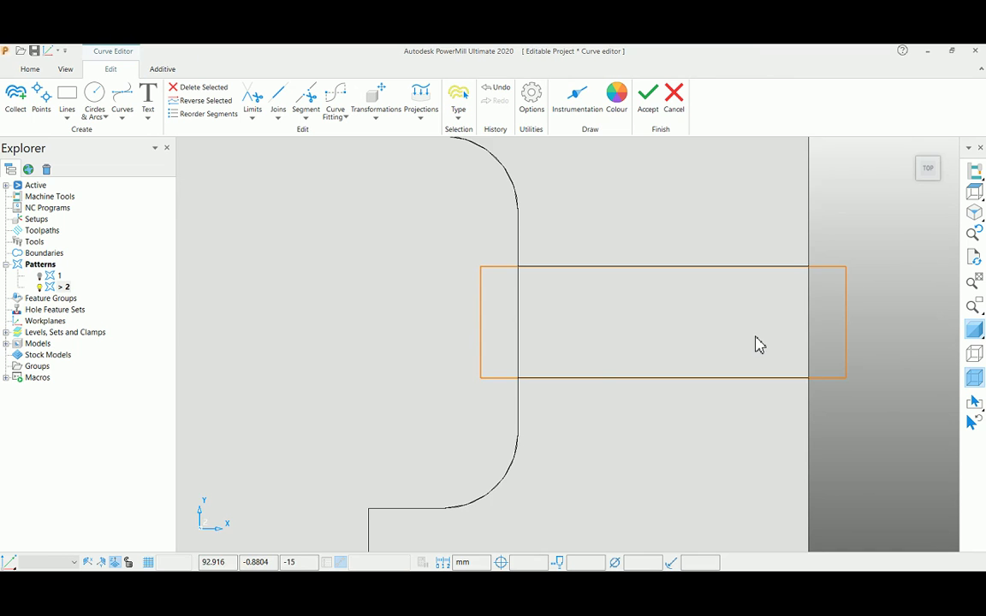
key(ctrl+1)
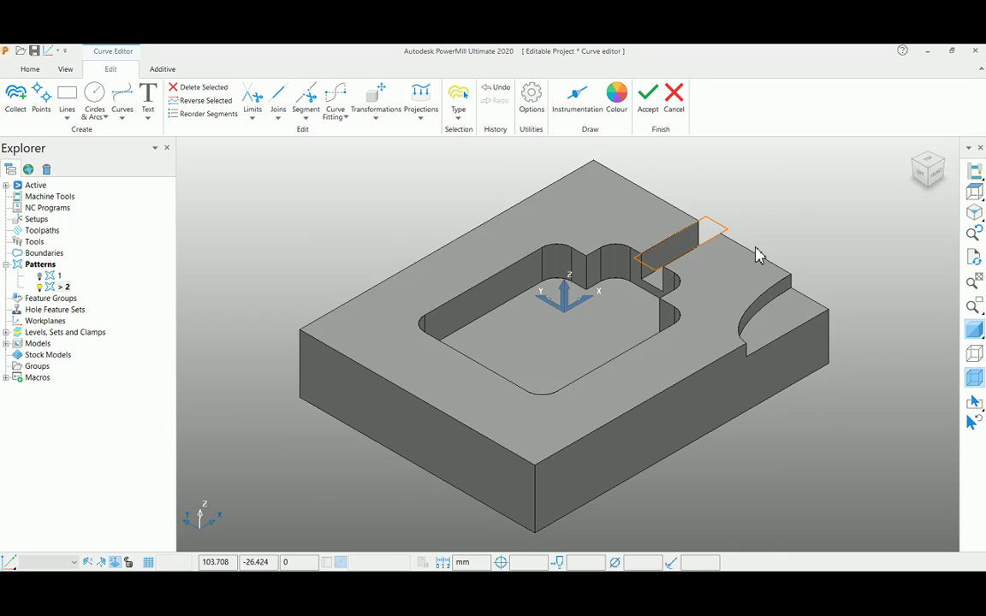
key(ctrl+5)
scroll(835, 354, up, 4)
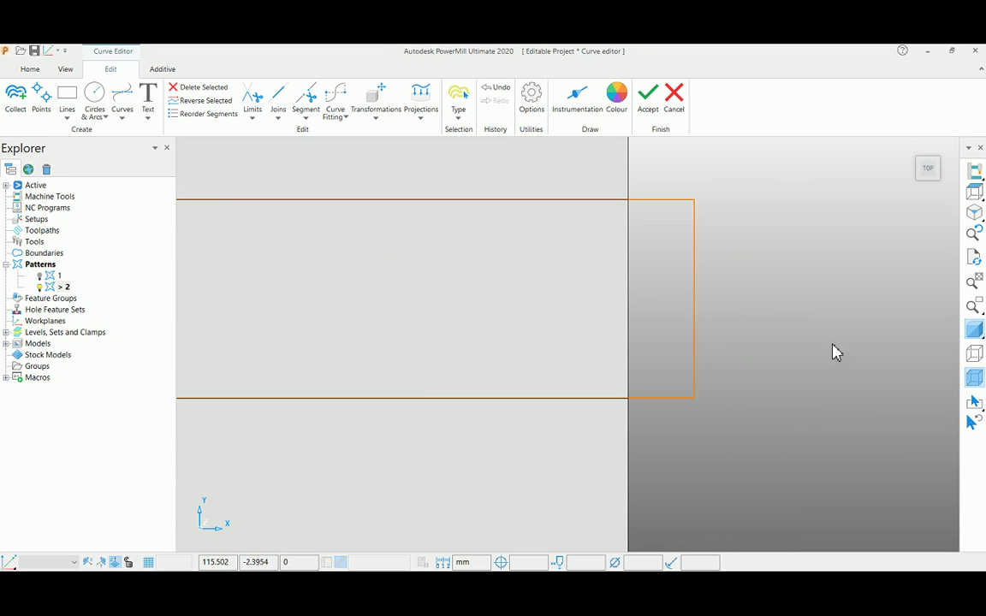
- Draw a single vertical line across the rectangle's right end, just beyond the block's outer side
click(64, 122)
click(86, 163)
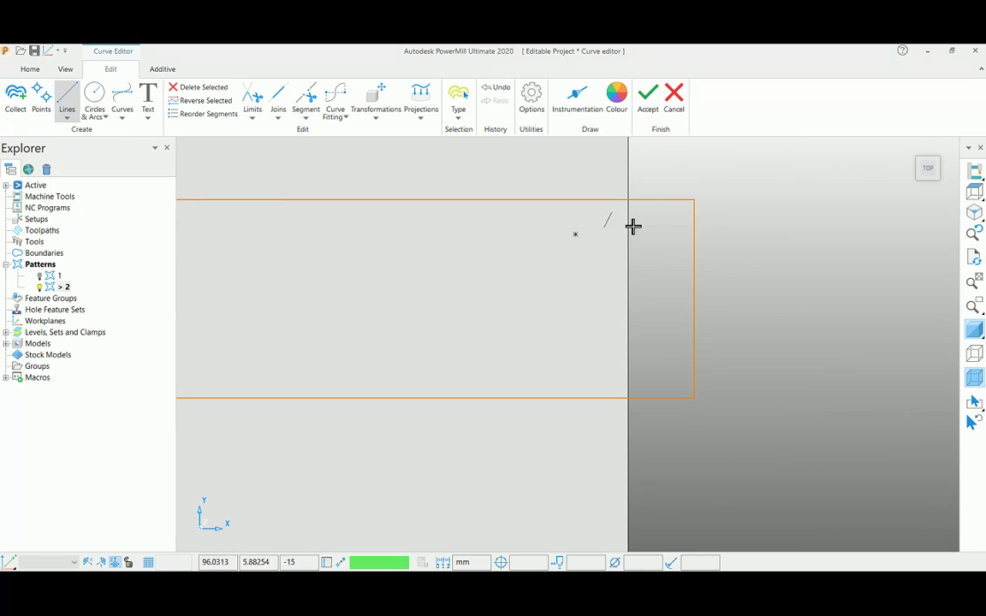
click(661, 187)
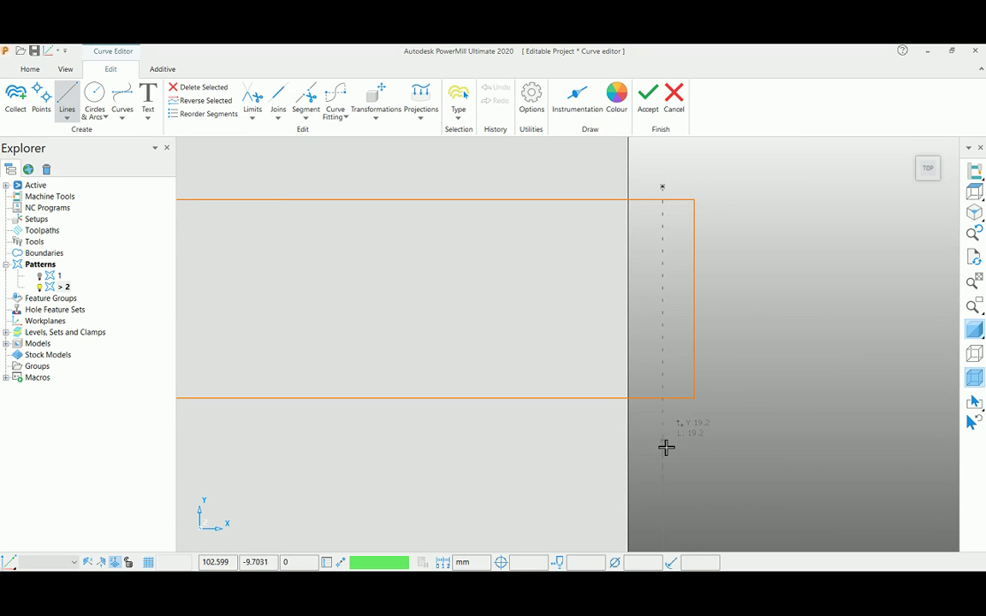
click(662, 438)
- Trim the rectangle back to the vertical line and trim off both line ends with Limit to Intersection
click(253, 103)
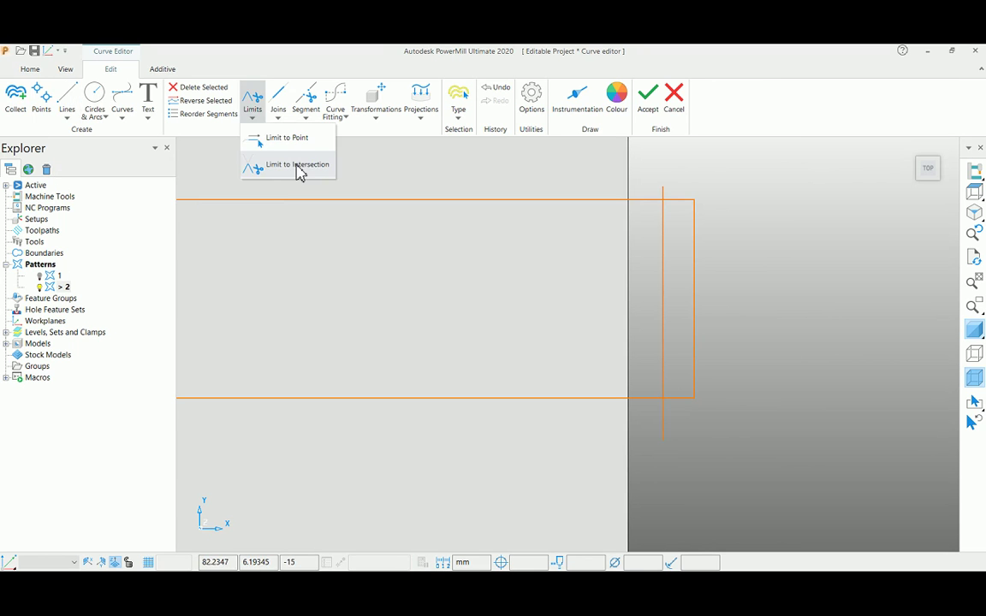
click(296, 165)
click(695, 209)
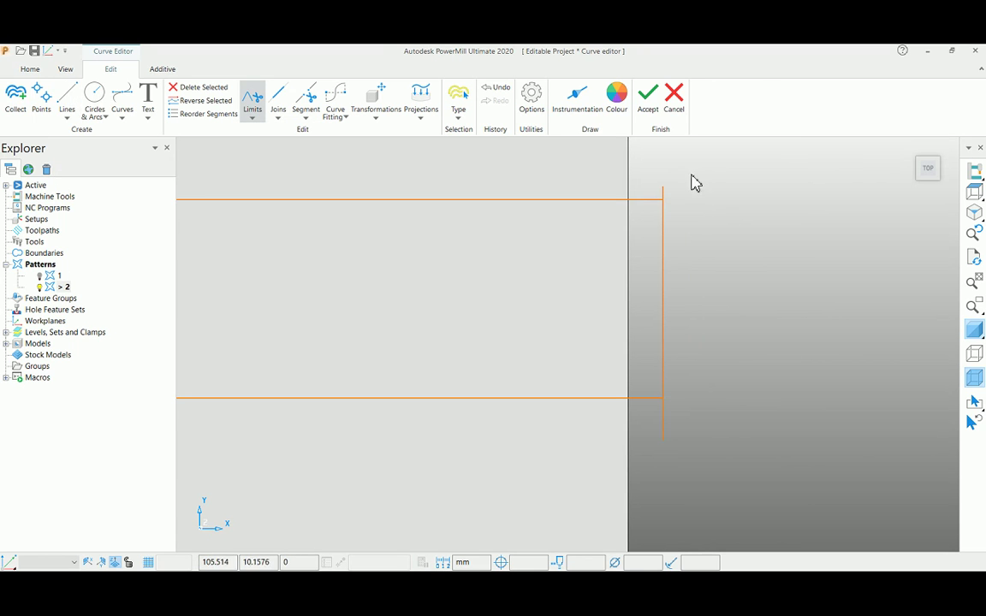
click(666, 193)
click(666, 419)
- Select all of pattern 2's curves and merge them from 2 pieces into 1 closed curve
scroll(764, 374, down, 3)
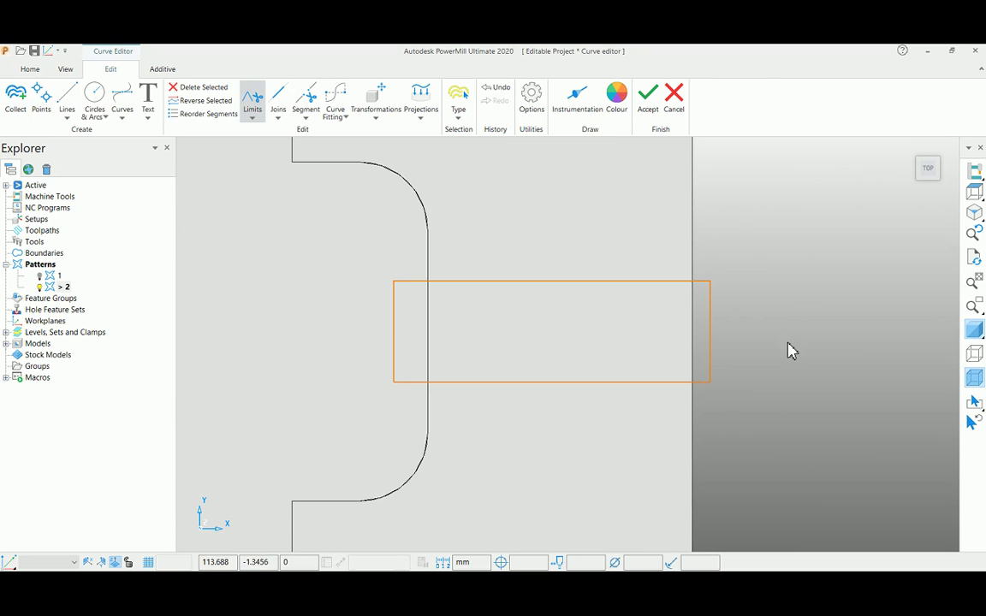
key(Escape)
click(711, 313)
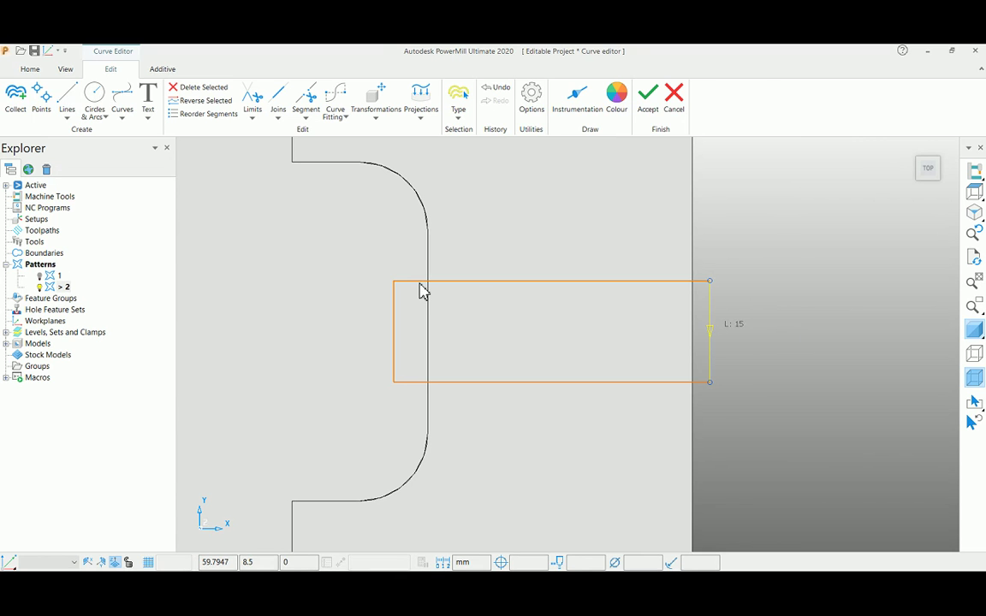
key(ctrl+a)
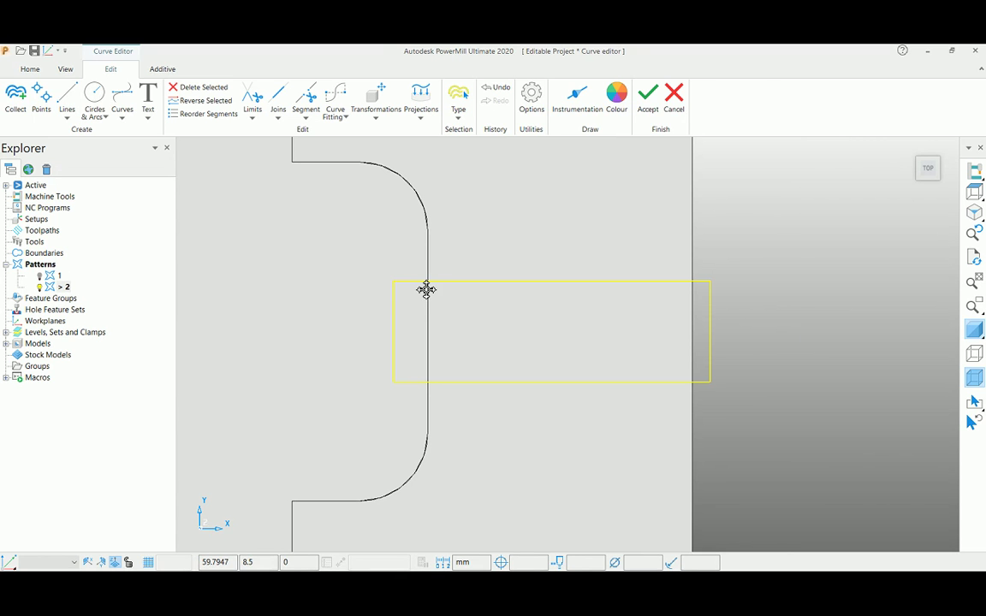
right_click(426, 291)
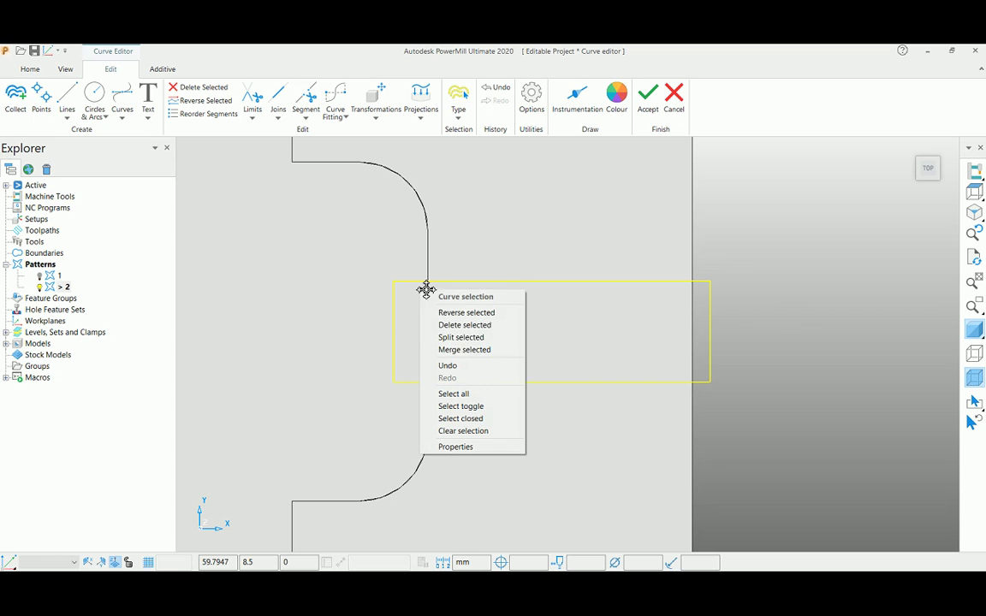
click(467, 350)
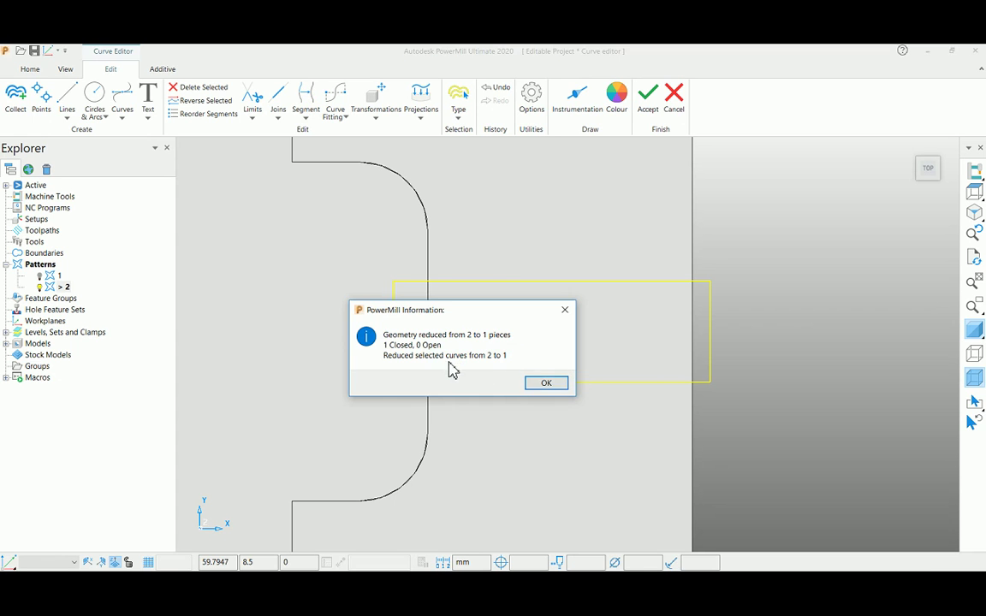
click(546, 385)
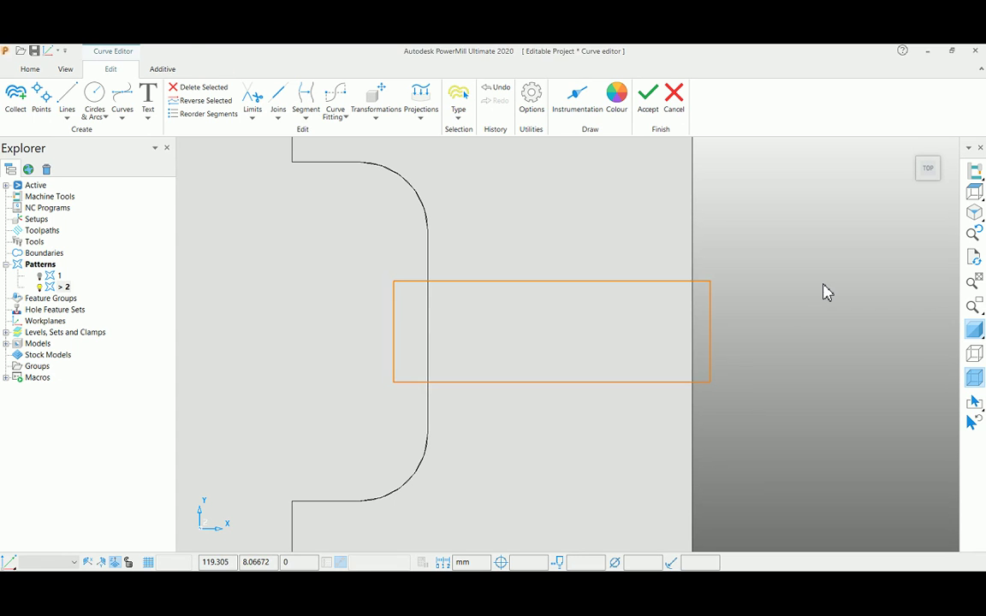
key(ctrl+1)
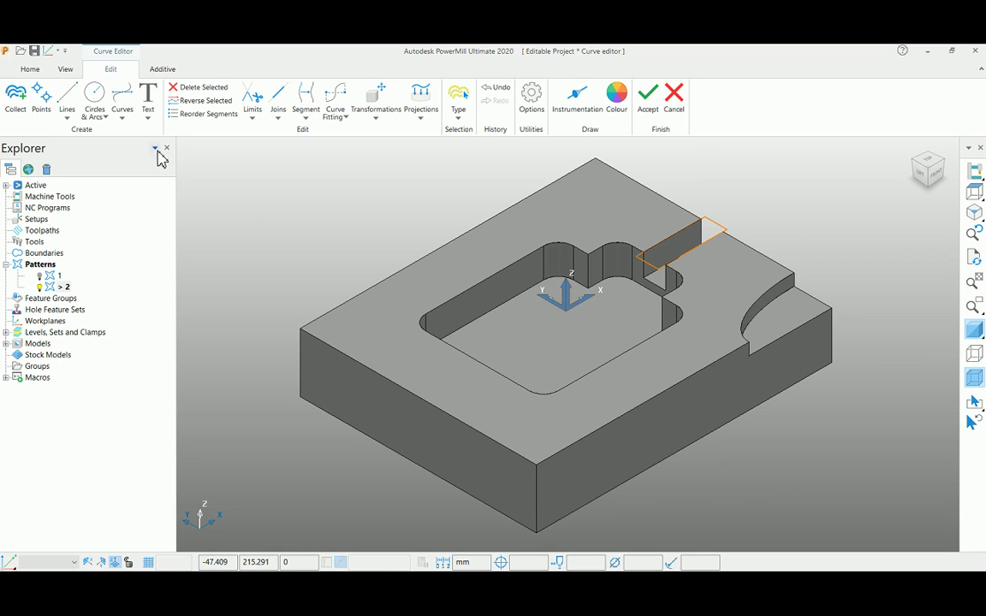
click(149, 115)
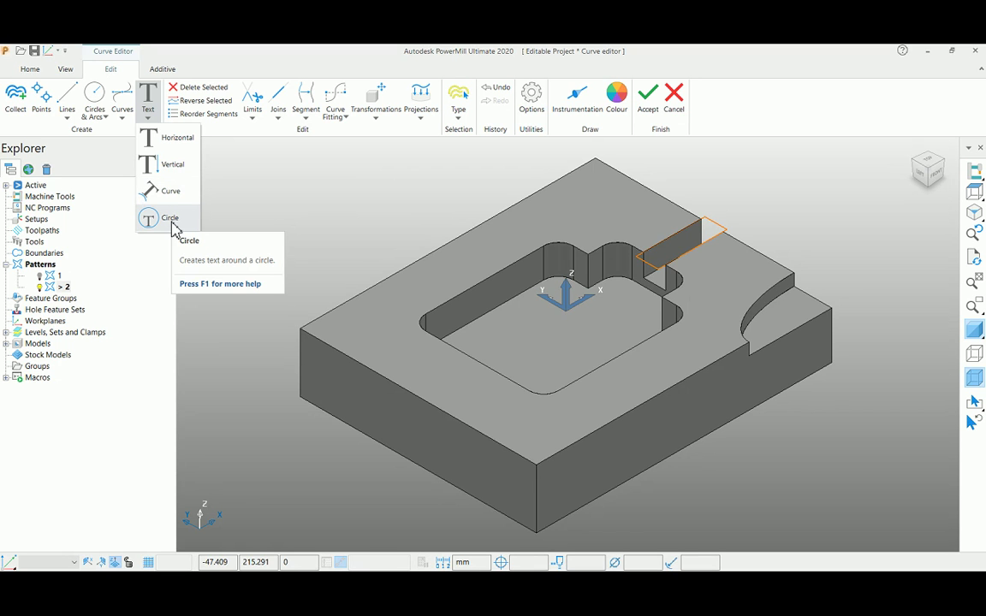
click(374, 120)
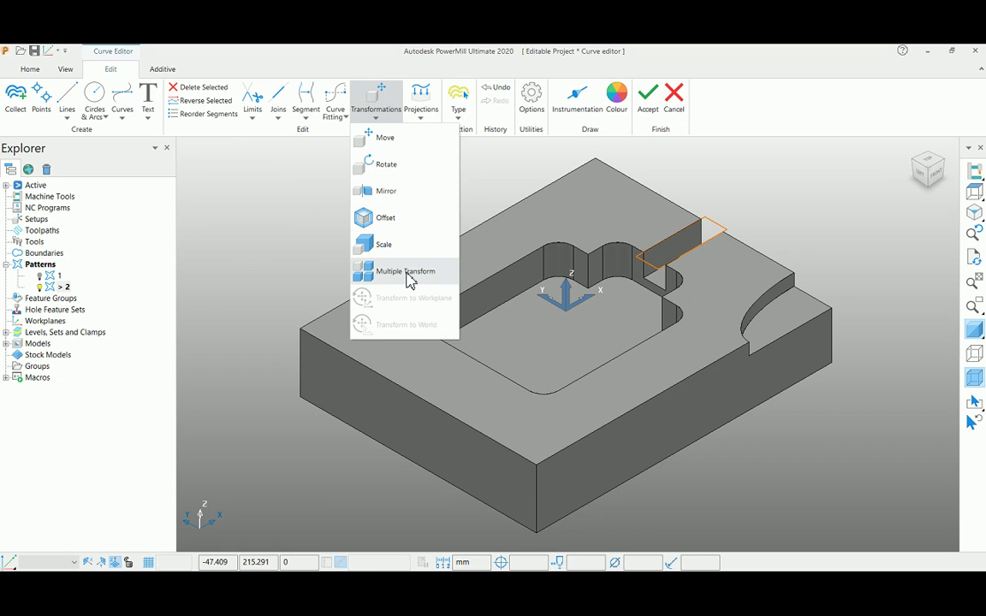
click(528, 175)
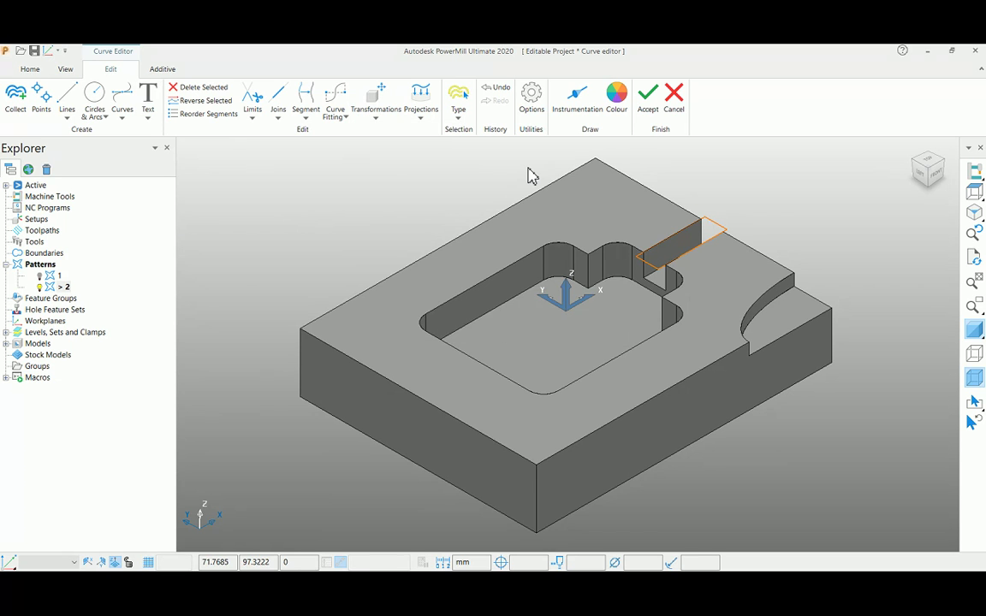